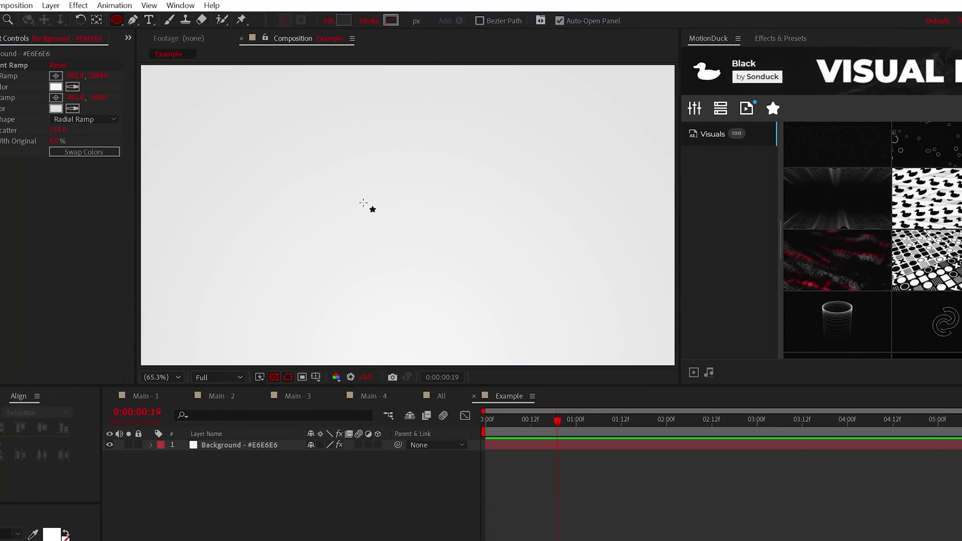
Draw a dark circle centred in the Example comp, then fit Main - 1 to the view
left_click_drag(365, 181, 451, 267)
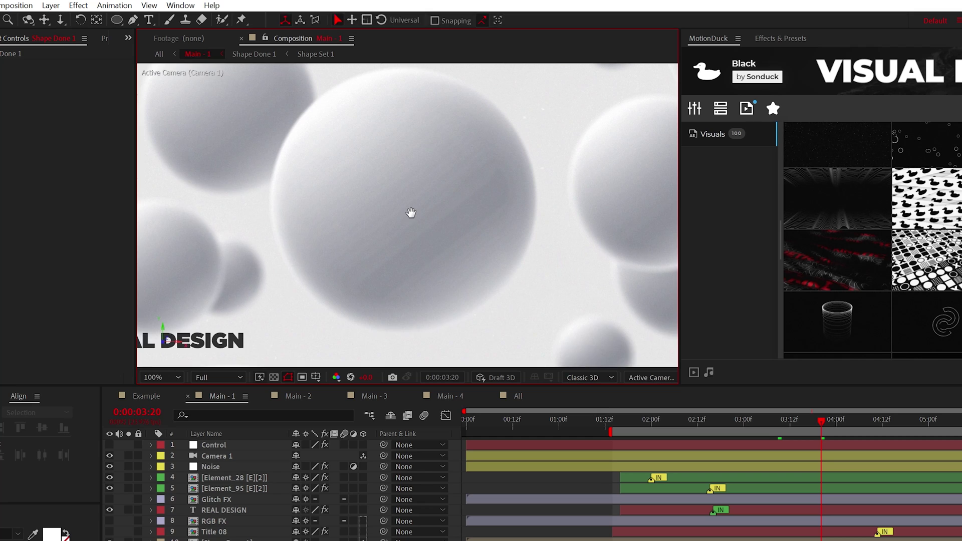
left_click(162, 377)
left_click(166, 459)
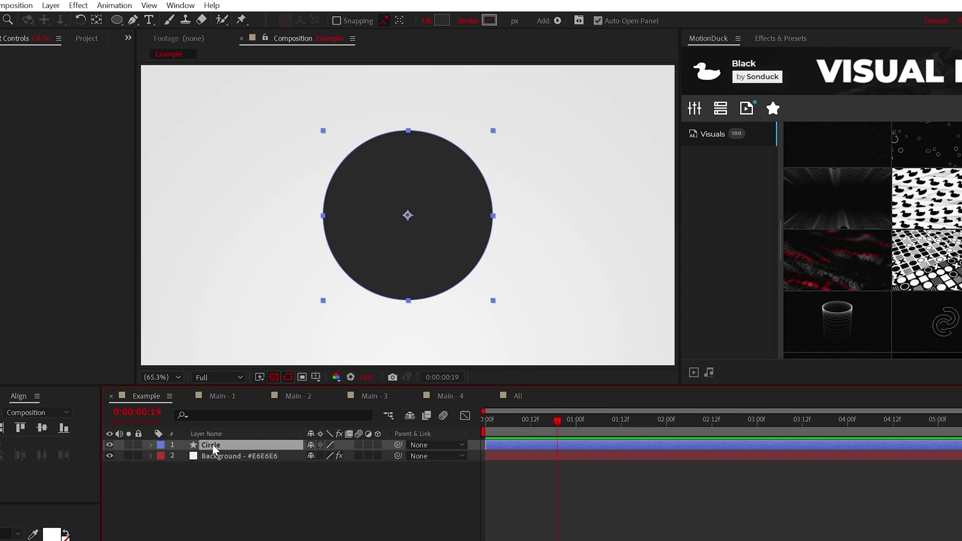
Add a Gradient Overlay layer style to the Circle and open its gradient colours
right_click(230, 445)
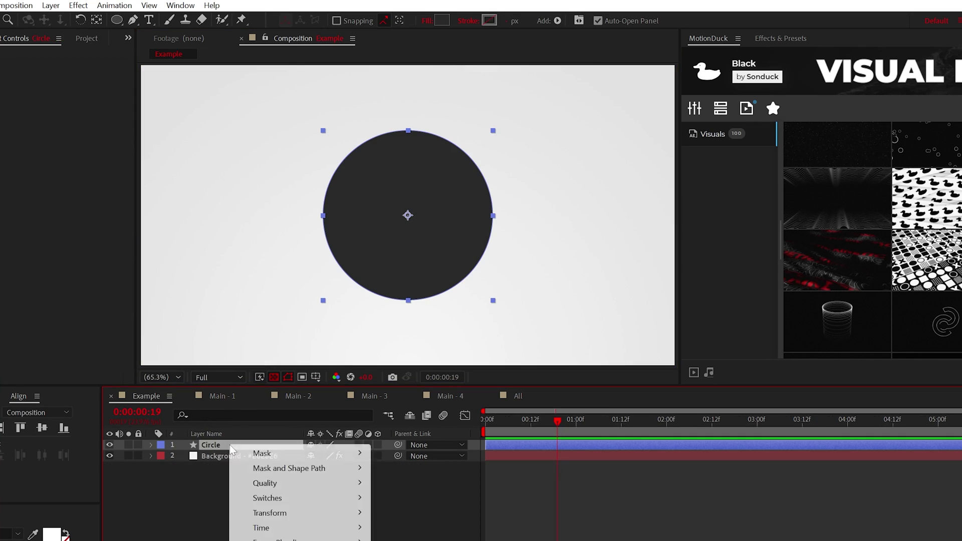
mouse_move(281, 288)
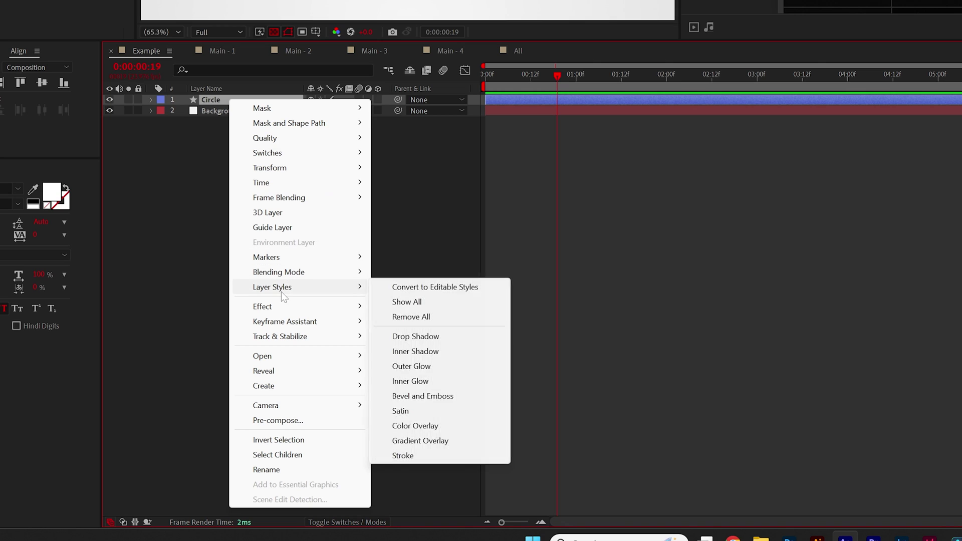
left_click(341, 419)
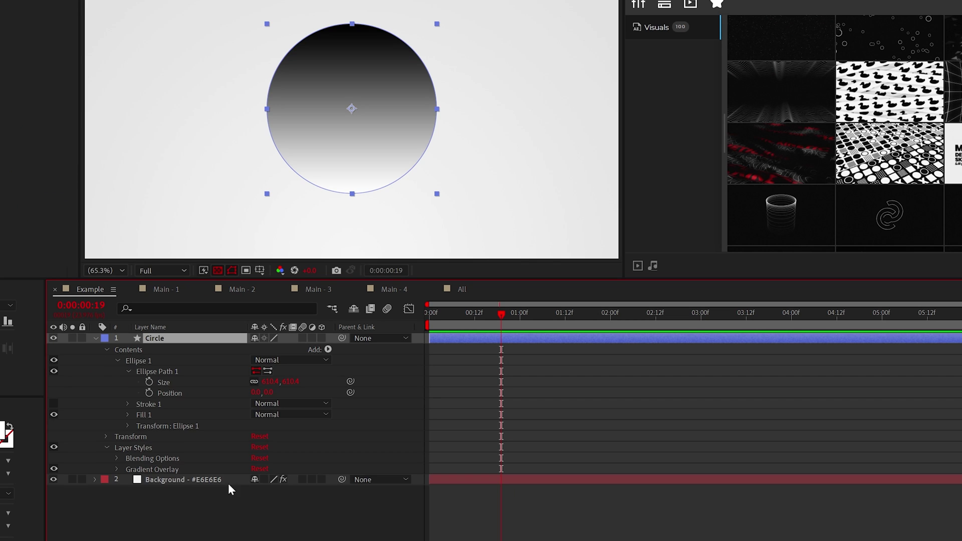
left_click(117, 392)
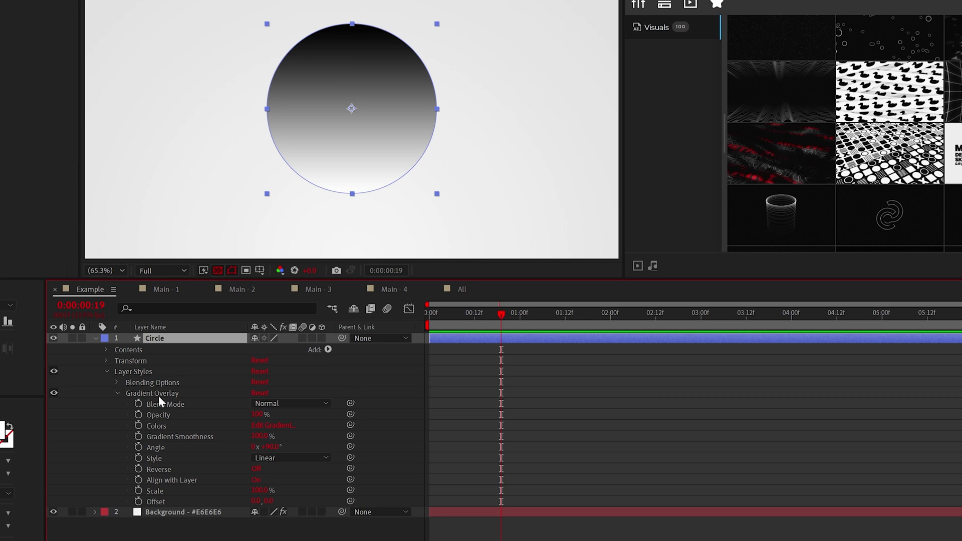
left_click(273, 425)
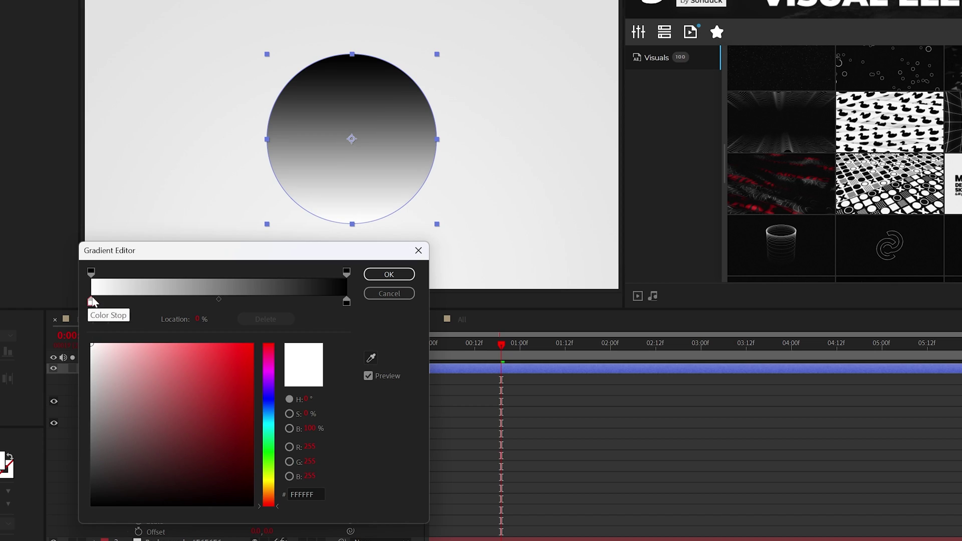
Set the gradient stops to white, grey 8A8A8A at 65.4%, and light grey DEDEDE
left_click(346, 302)
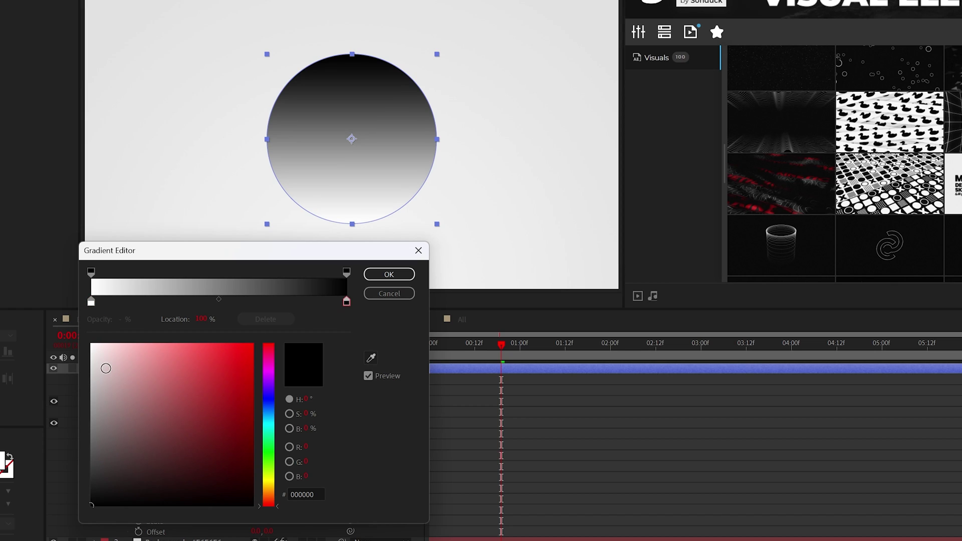
left_click_drag(106, 368, 75, 364)
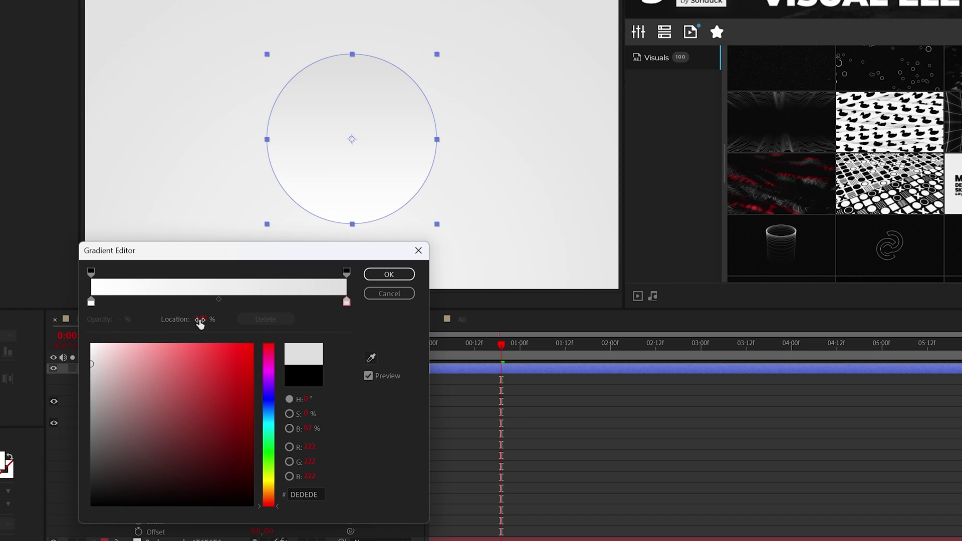
left_click(264, 301)
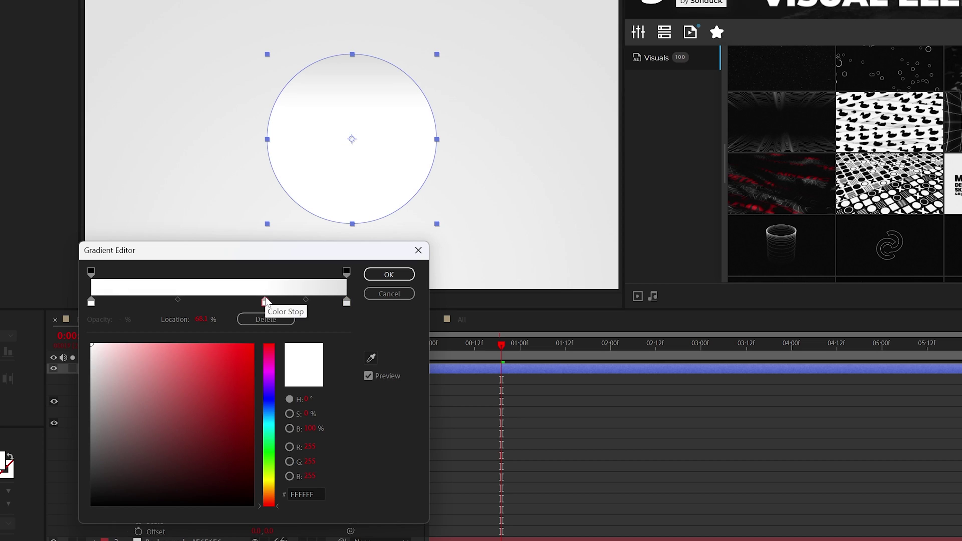
left_click_drag(96, 374, 72, 410)
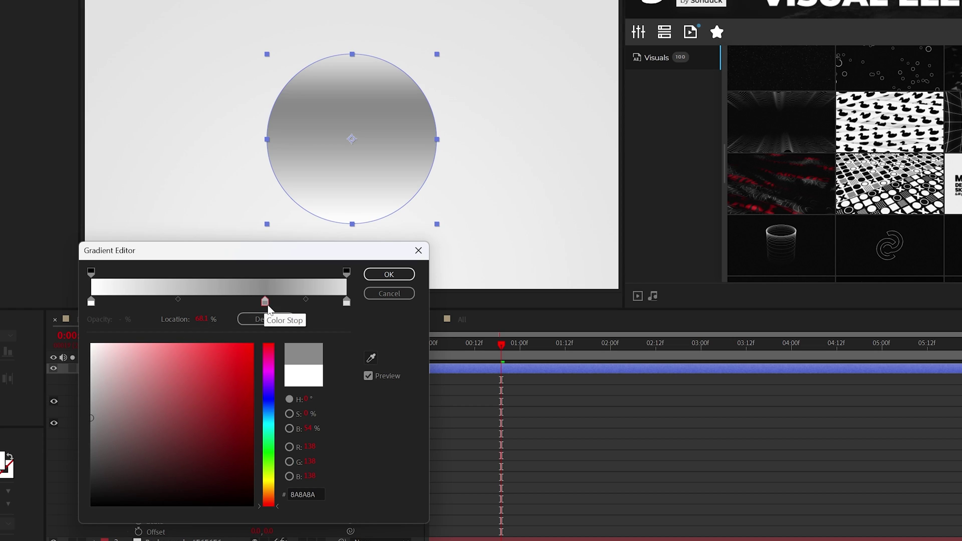
left_click(264, 303)
left_click_drag(261, 301, 258, 302)
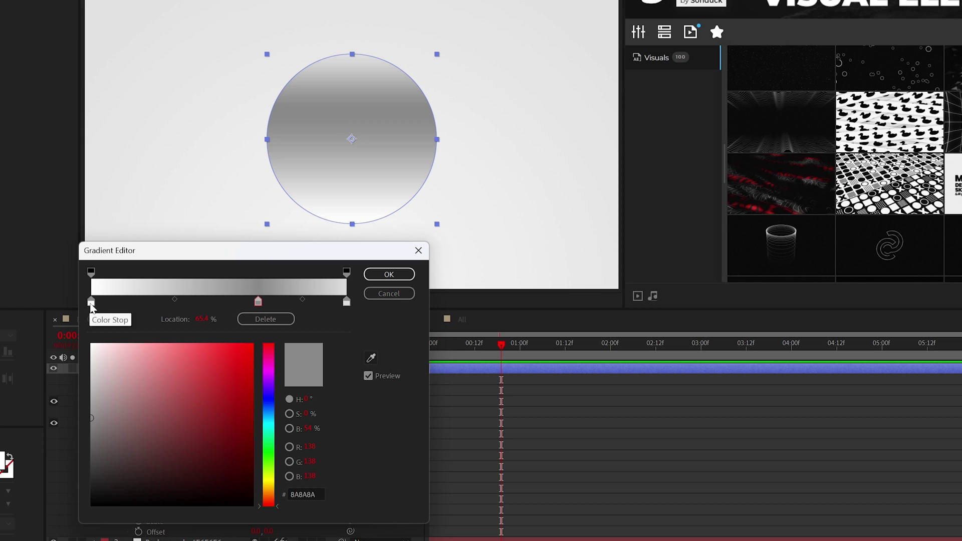
left_click(91, 302)
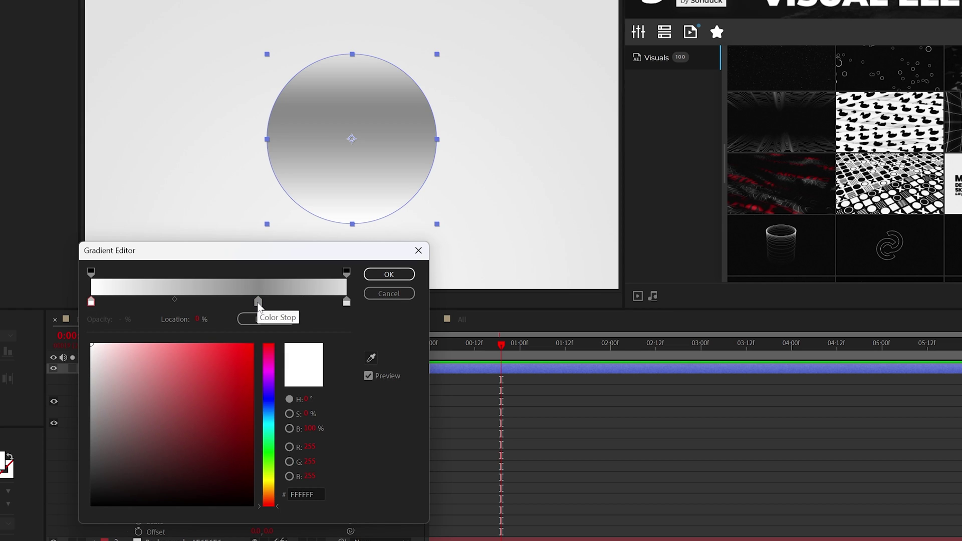
left_click(258, 302)
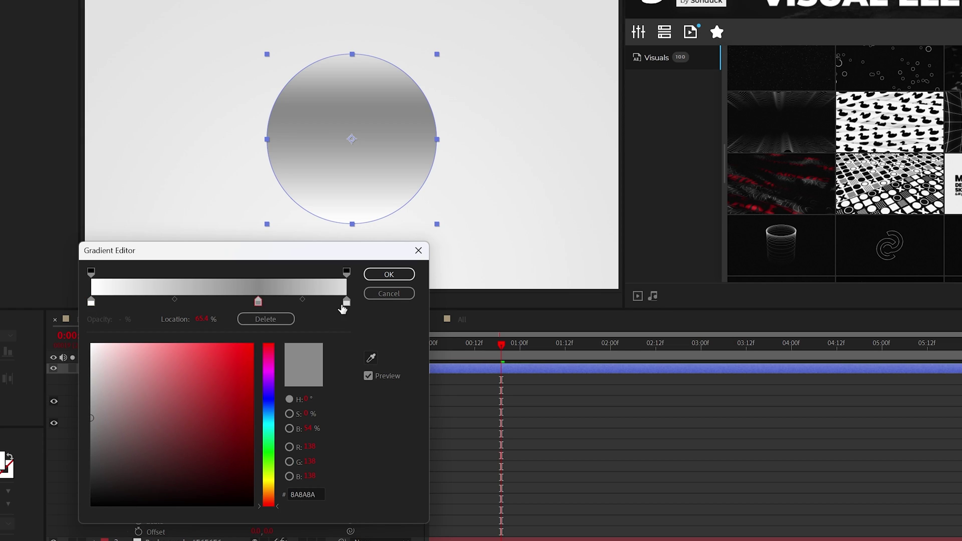
left_click(347, 303)
left_click(388, 274)
Rotate the gradient angle to 306° and switch to the Main - 1 composition
left_click_drag(268, 477, 387, 470)
left_click_drag(387, 434, 457, 425)
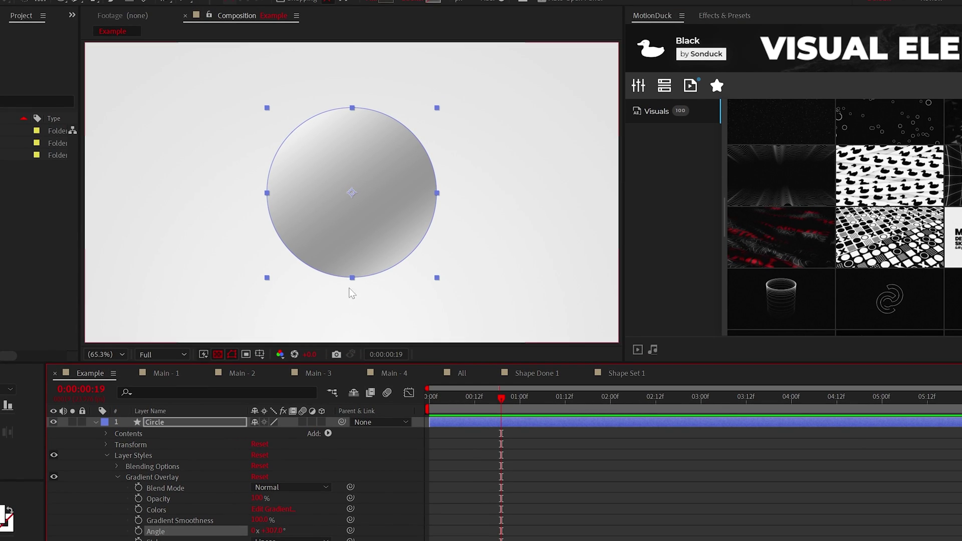
left_click(352, 293)
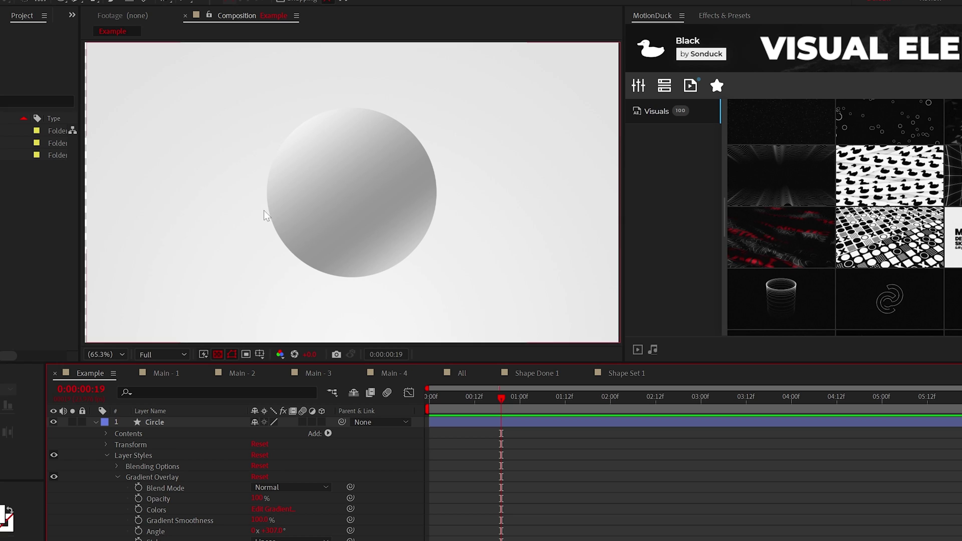
key("shift+period")
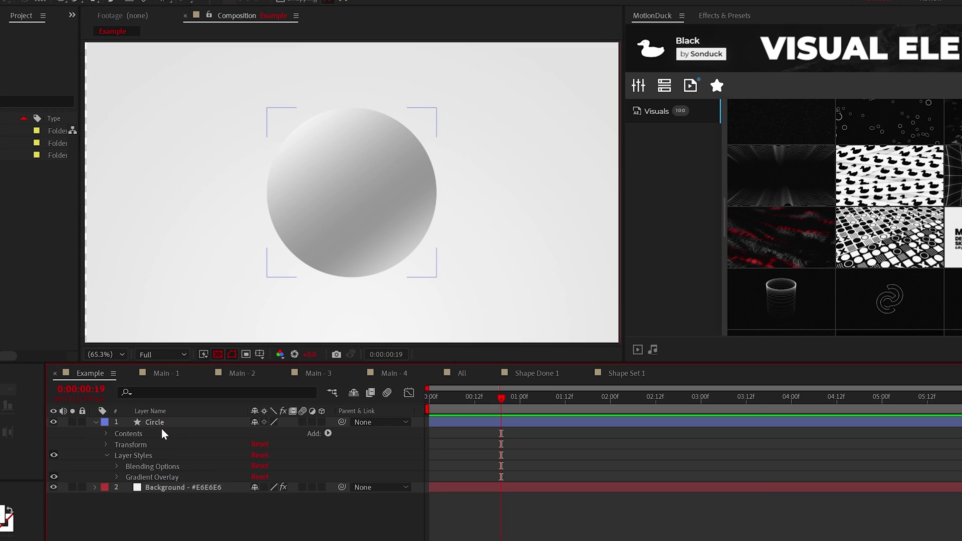
Add an Inner Shadow layer style to the Circle with Normal blend mode
right_click(169, 422)
mouse_move(204, 294)
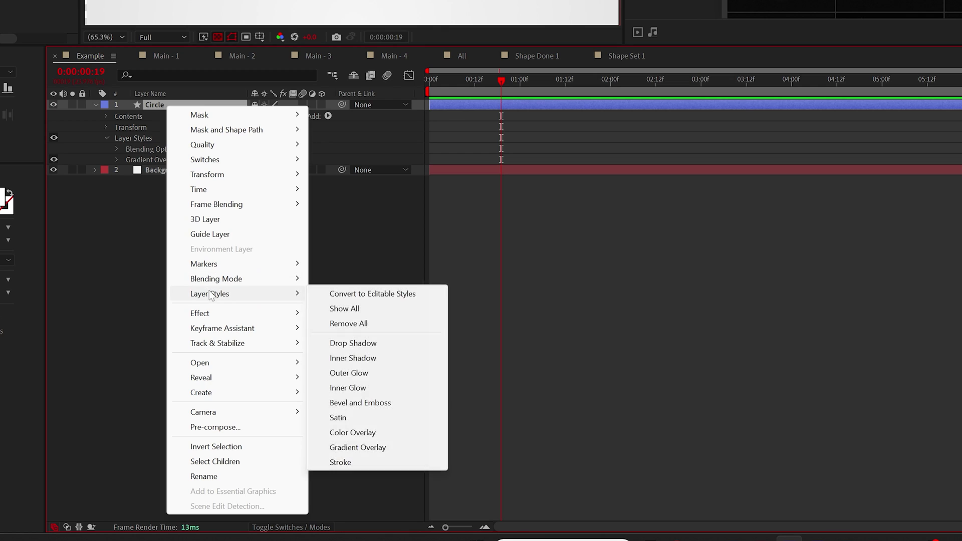
left_click(367, 299)
left_click(77, 243)
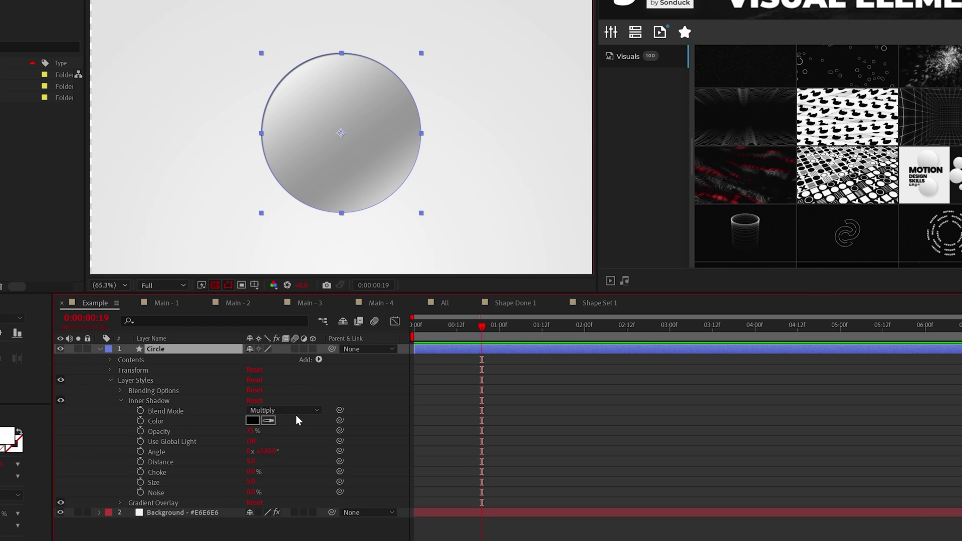
left_click(281, 413)
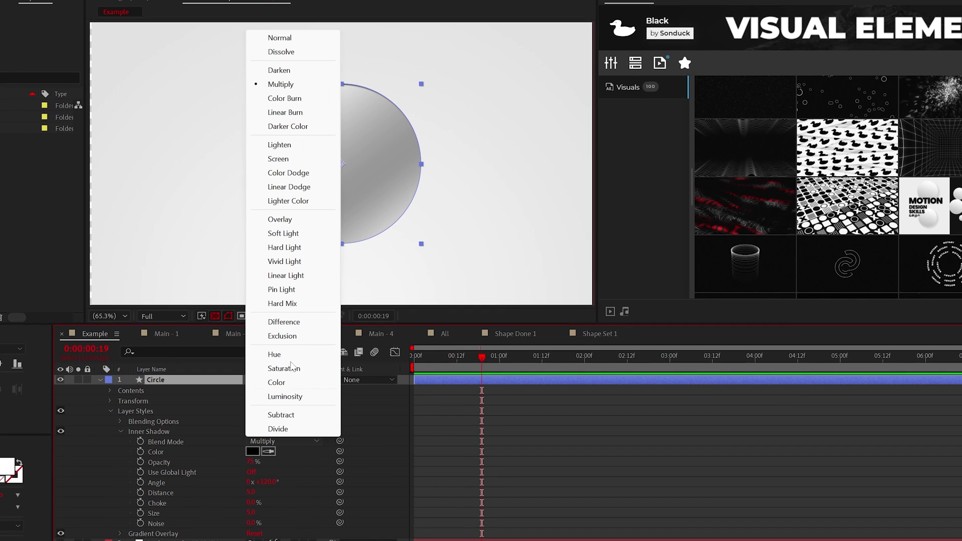
left_click(280, 38)
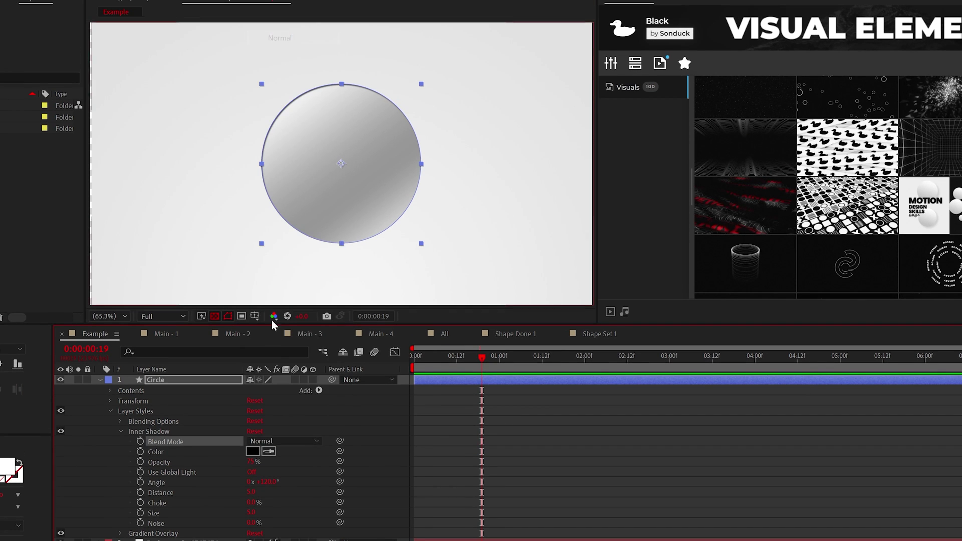
Make the Inner Shadow white FFFFFF, 100% opacity, size 35.0 and angle 152°
left_click(252, 451)
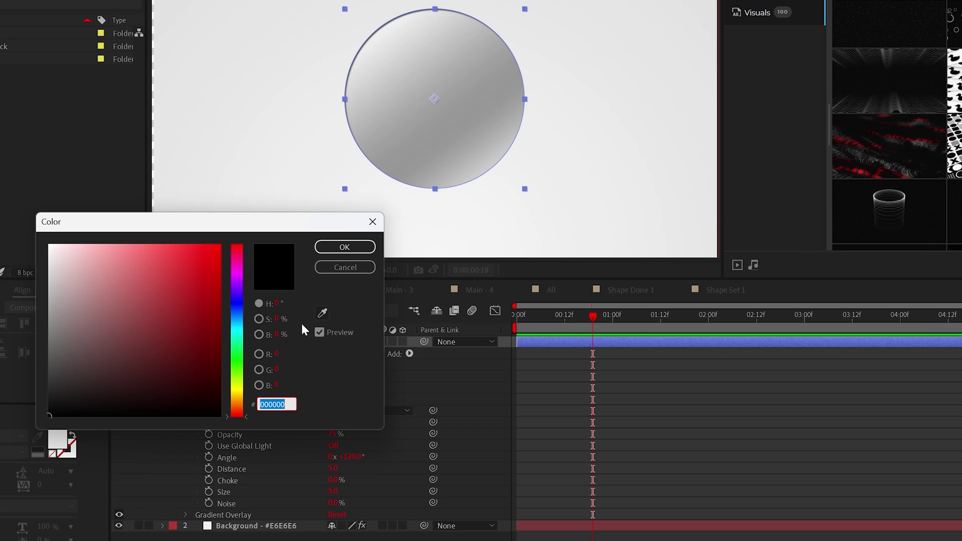
type("FFFFFF")
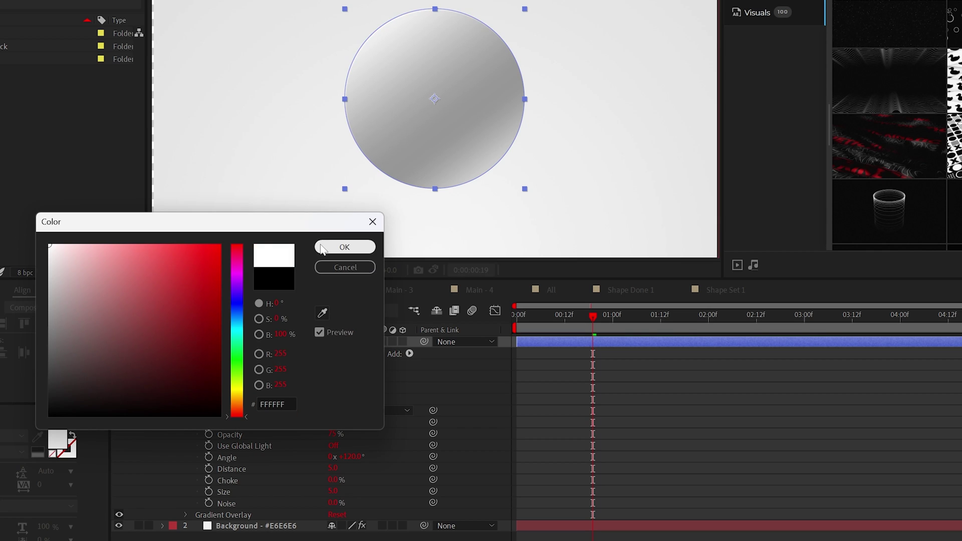
left_click(326, 247)
left_click_drag(333, 434, 398, 437)
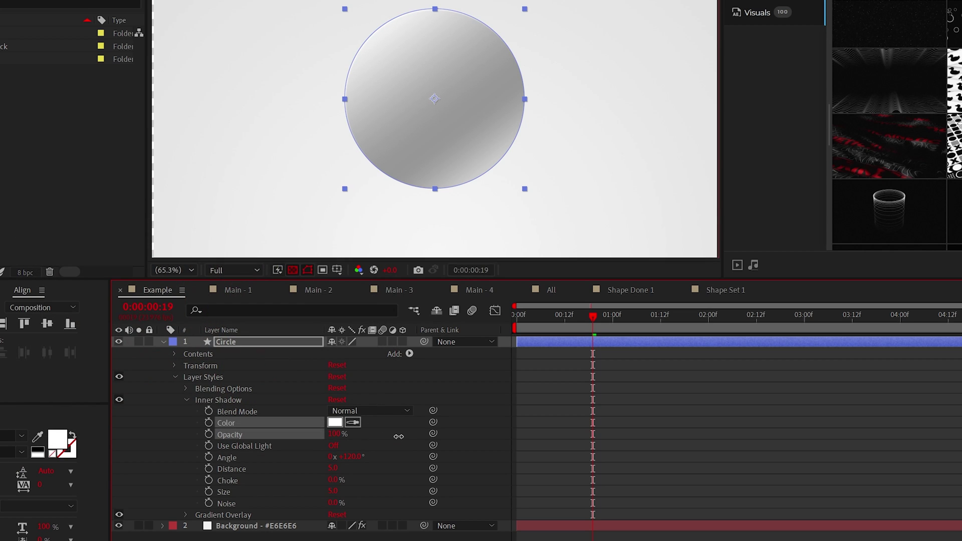
left_click(398, 436)
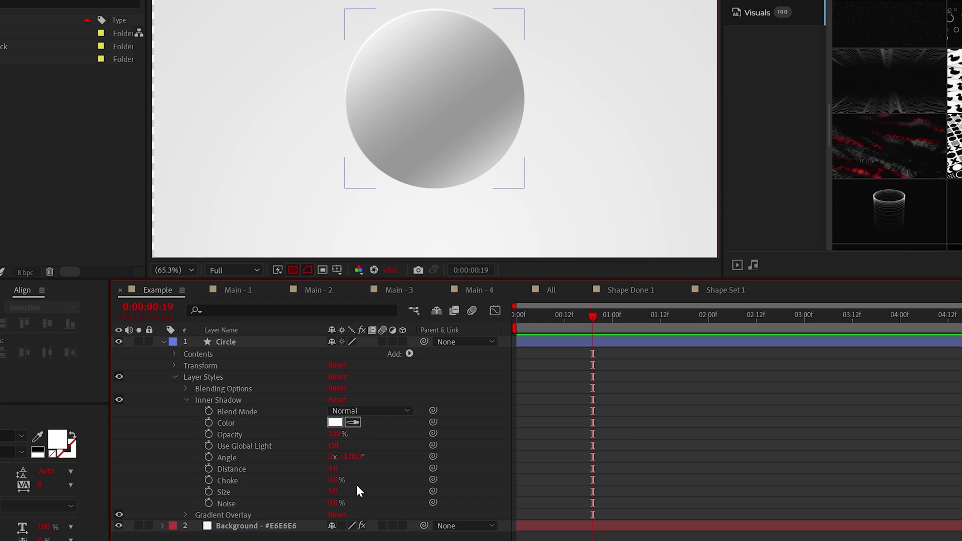
key("Return")
mouse_move(353, 457)
left_mouse_down()
mouse_move(405, 470)
mouse_move(377, 472)
left_mouse_up()
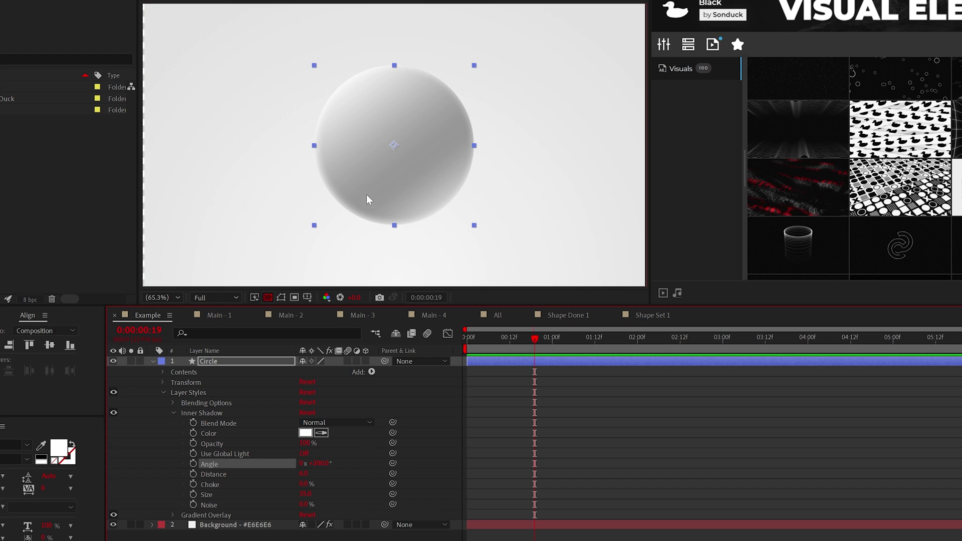
Toggle the Inner Shadow's visibility to compare, then collapse its properties
left_click(113, 412)
left_click(114, 412)
left_click(113, 412)
left_click(174, 413)
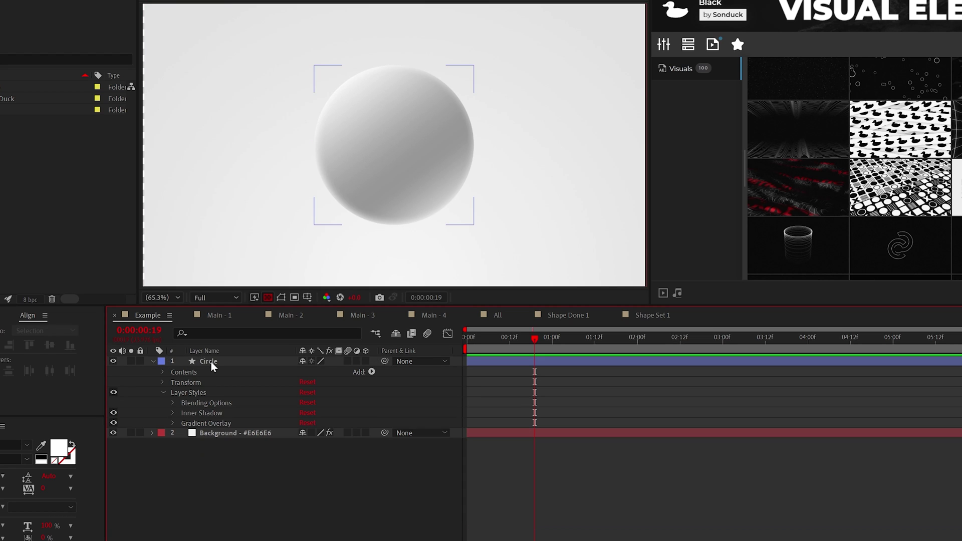
Add a Satin layer style to the Circle with Normal blend mode
right_click(211, 362)
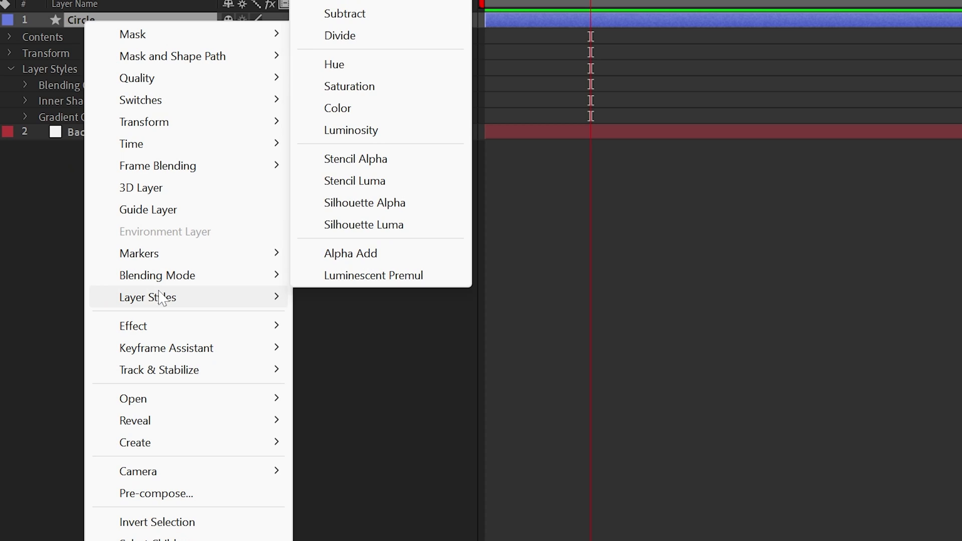
mouse_move(161, 298)
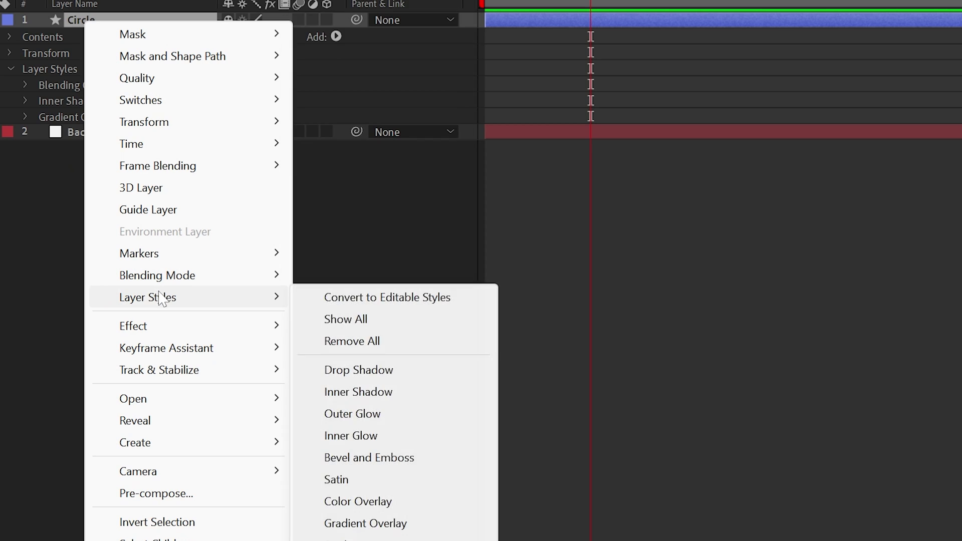
left_click(491, 480)
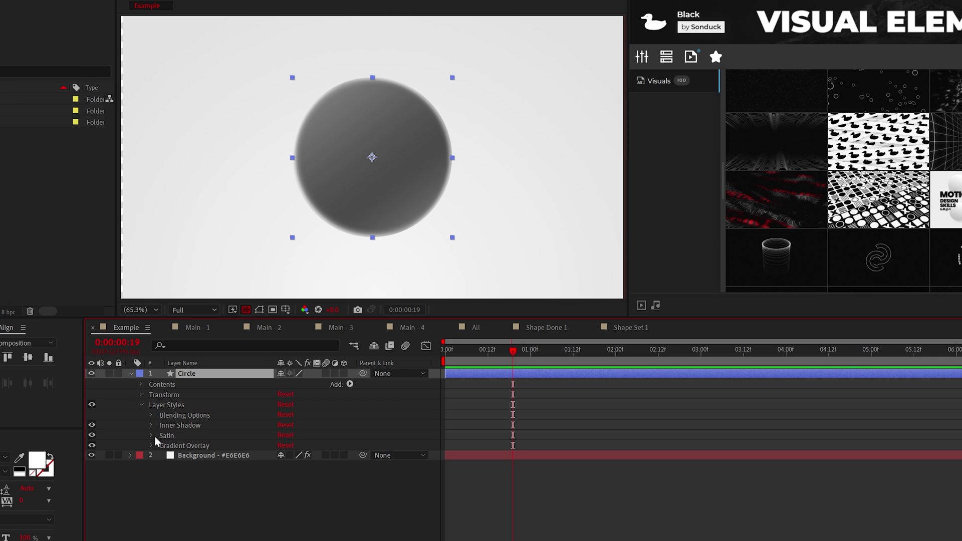
left_click(151, 434)
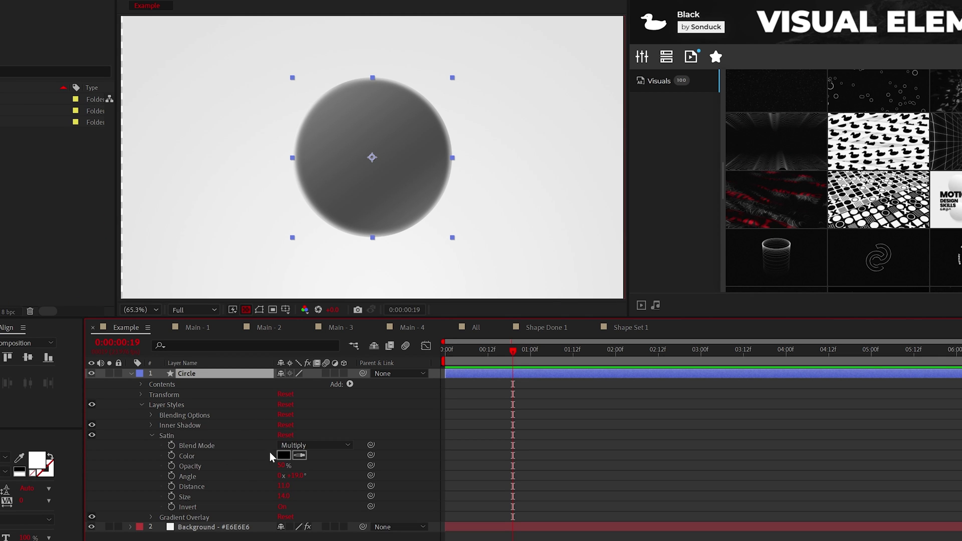
left_click(314, 445)
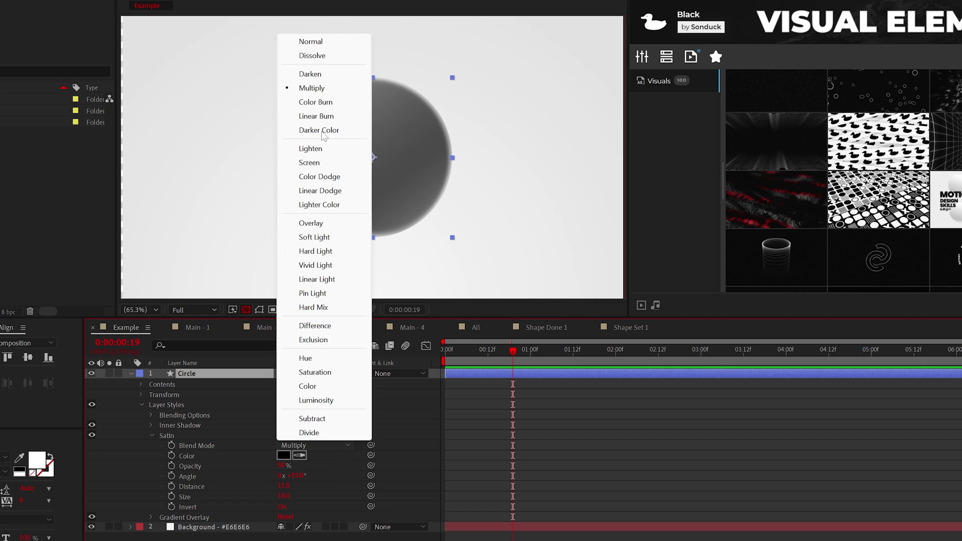
left_click(315, 445)
left_click(315, 445)
left_click(331, 44)
Make the Satin white at 100% opacity, size 70, with Invert off
left_click(284, 455)
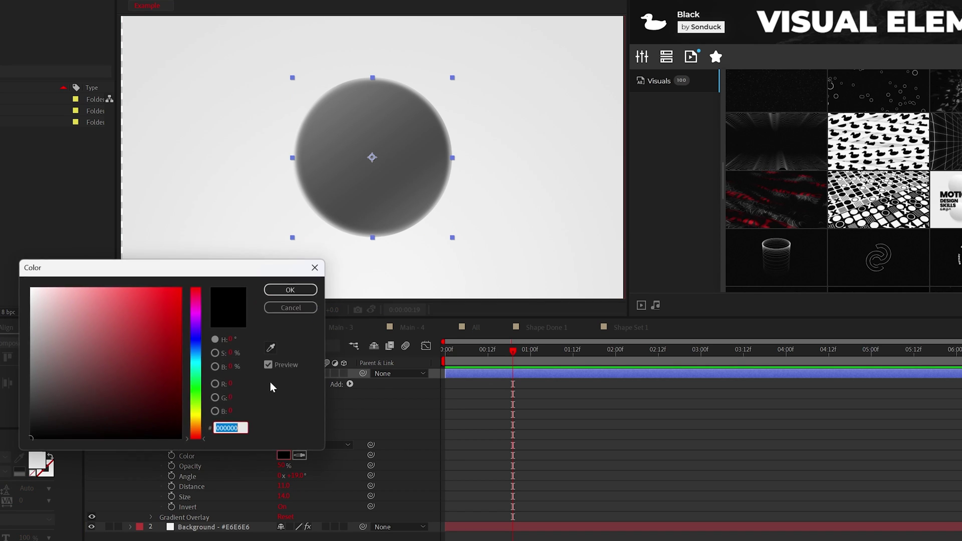
left_click(31, 287)
left_click(292, 289)
left_click_drag(295, 465, 326, 466)
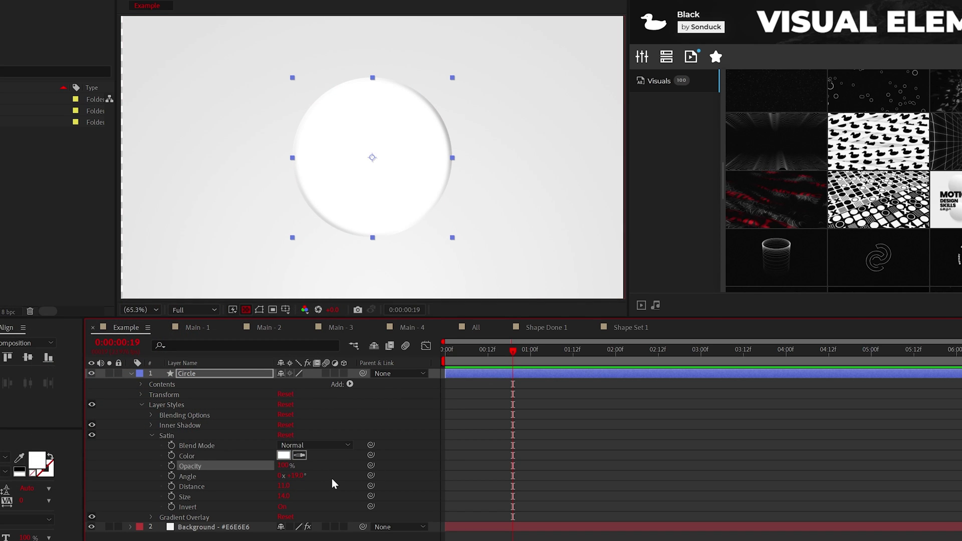
left_click(322, 496)
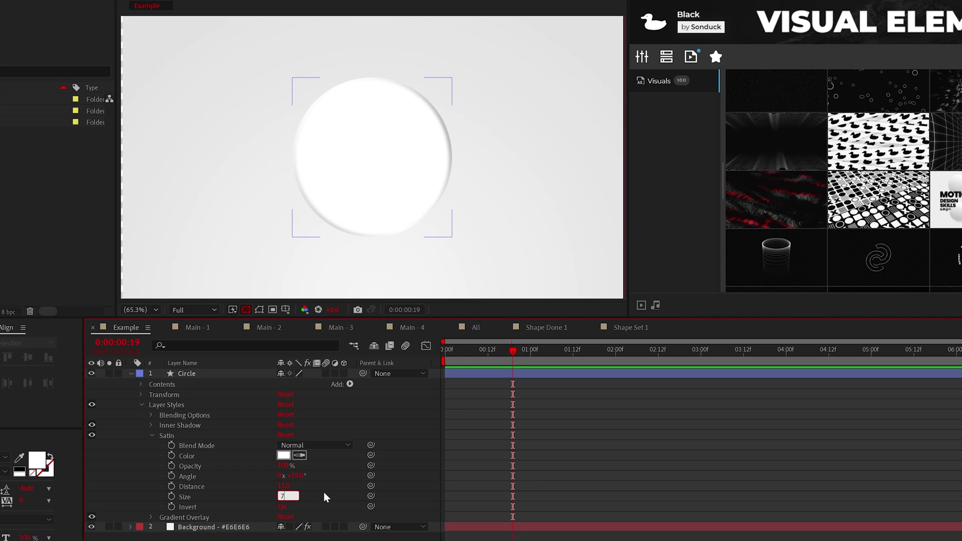
left_click(283, 507)
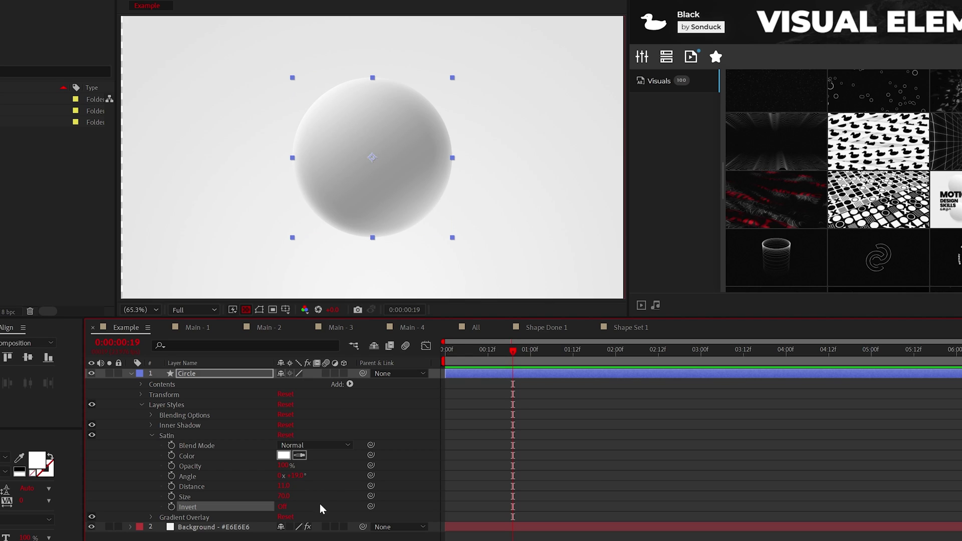
left_click(111, 438)
Toggle the Satin style on and off to compare, then collapse the layer styles
left_click(92, 434)
left_click(92, 434)
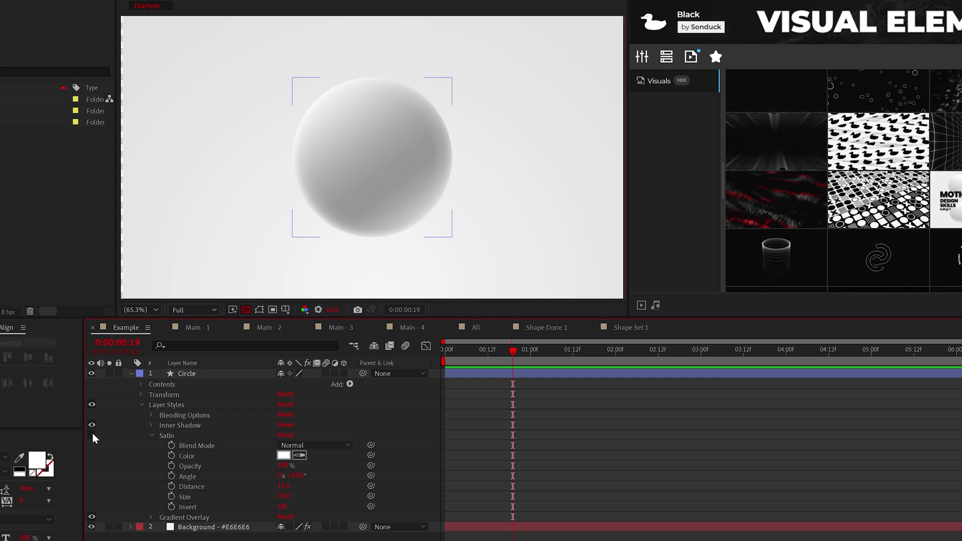
left_click(92, 434)
left_click(93, 433)
left_click(92, 433)
left_click(152, 436)
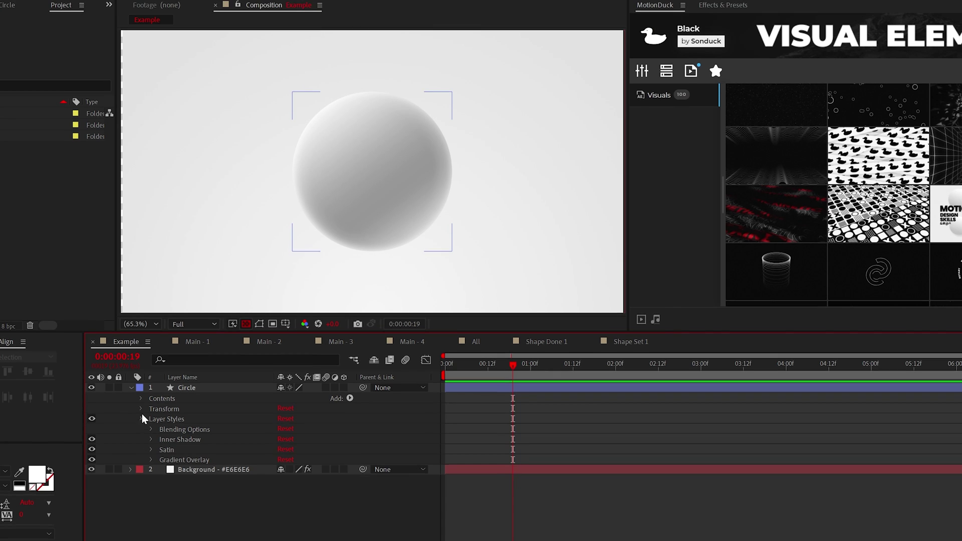
left_click(141, 404)
Pre-compose the Circle layer into a new composition named BAD BOY
left_click(187, 373)
left_click(36, 7)
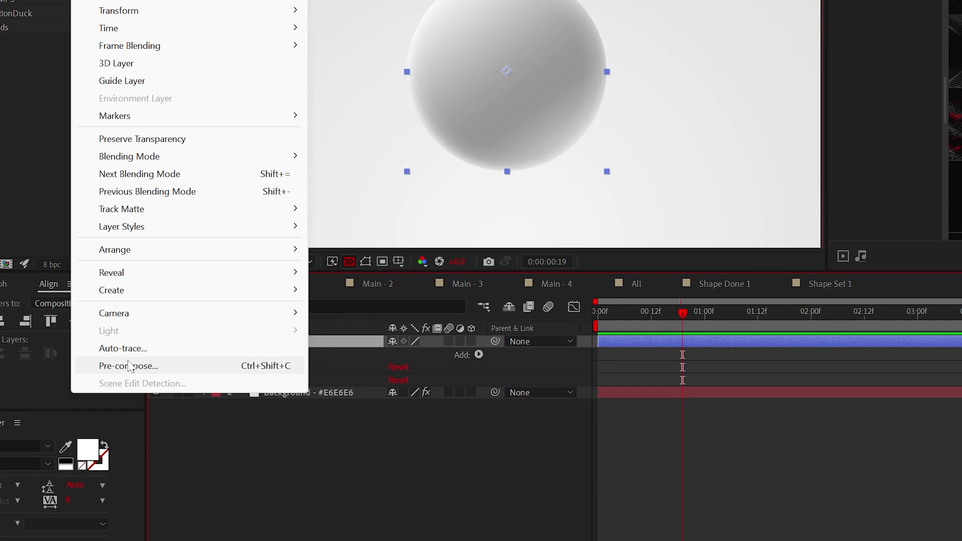
left_click(80, 441)
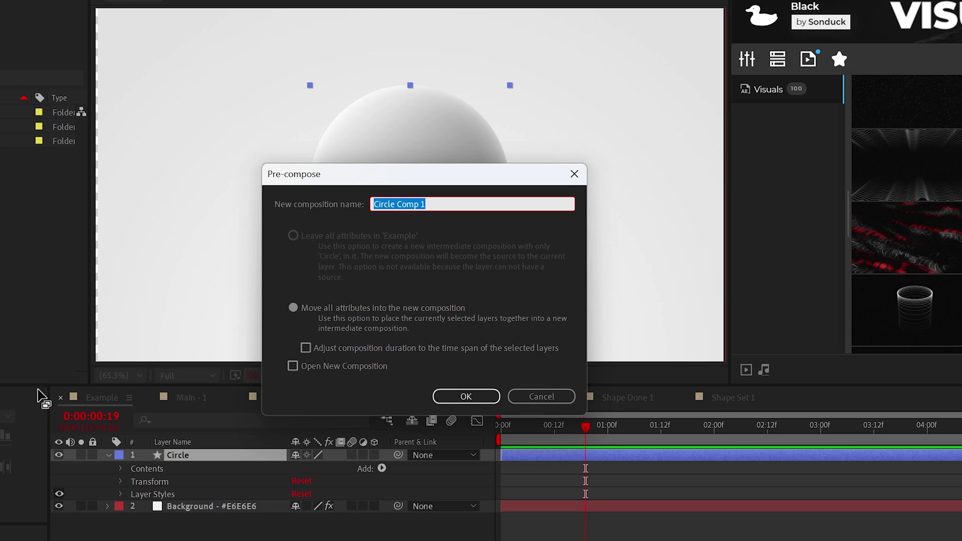
type("BA")
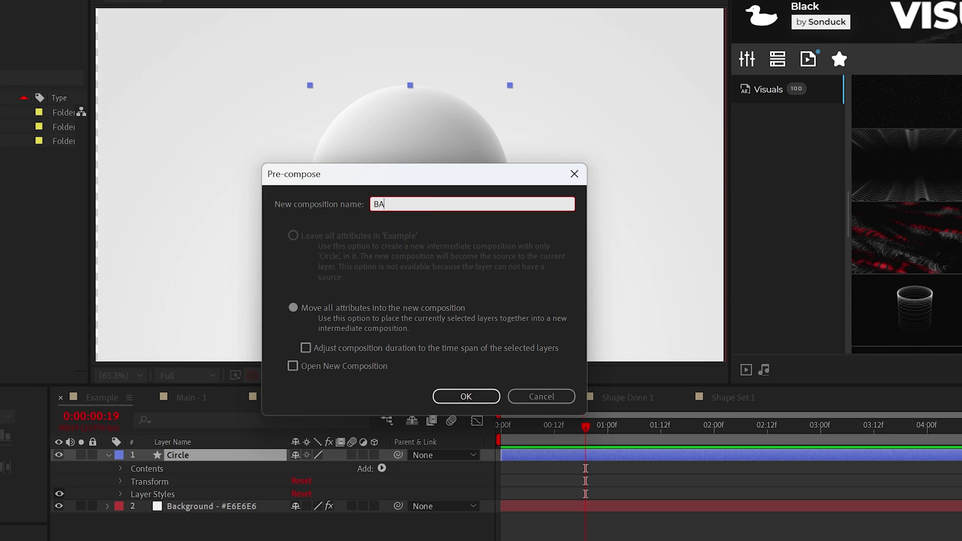
type("D BOY")
key("Return")
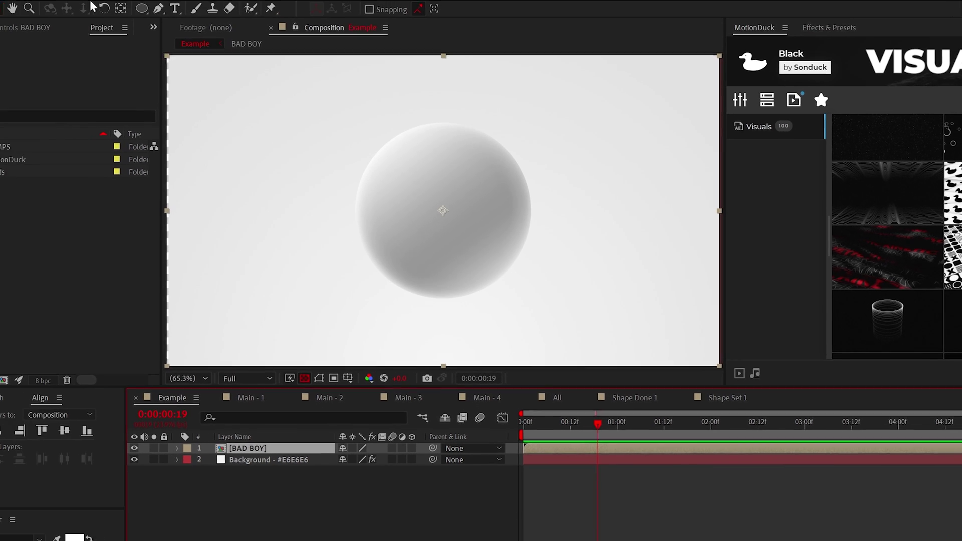
Add a Drop Shadow to BAD BOY: white, 100% opacity, 325° direction, distance 2
left_click(122, 7)
mouse_move(163, 320)
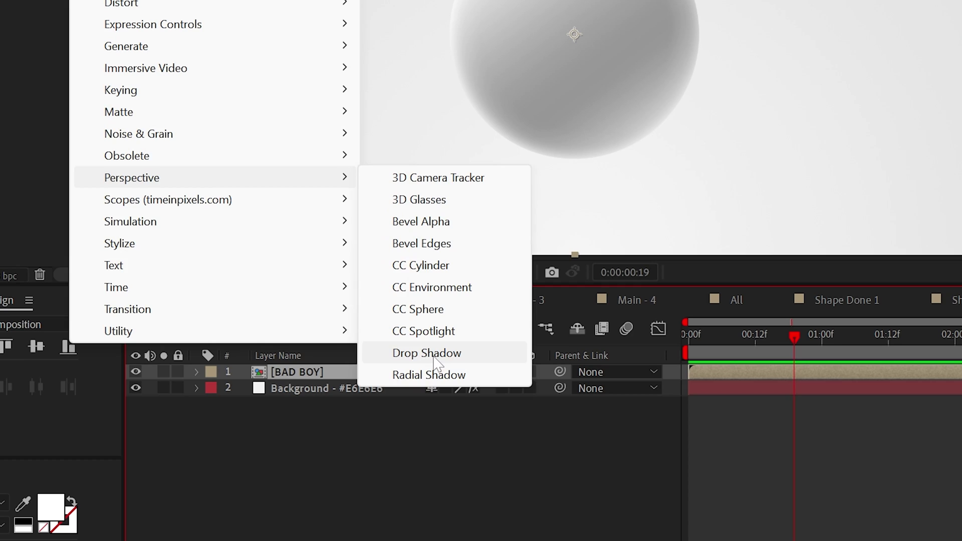
left_click(434, 353)
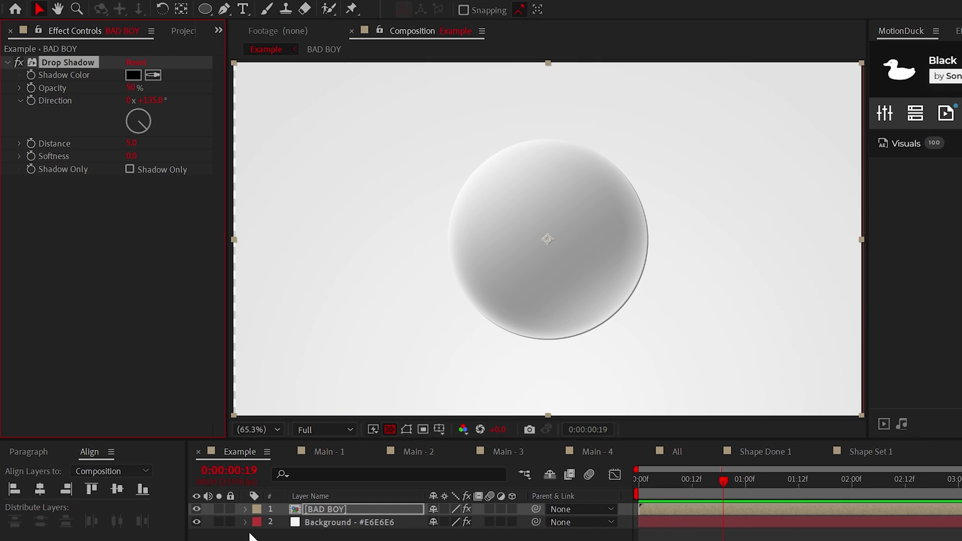
left_click(131, 74)
left_click_drag(165, 436, 108, 376)
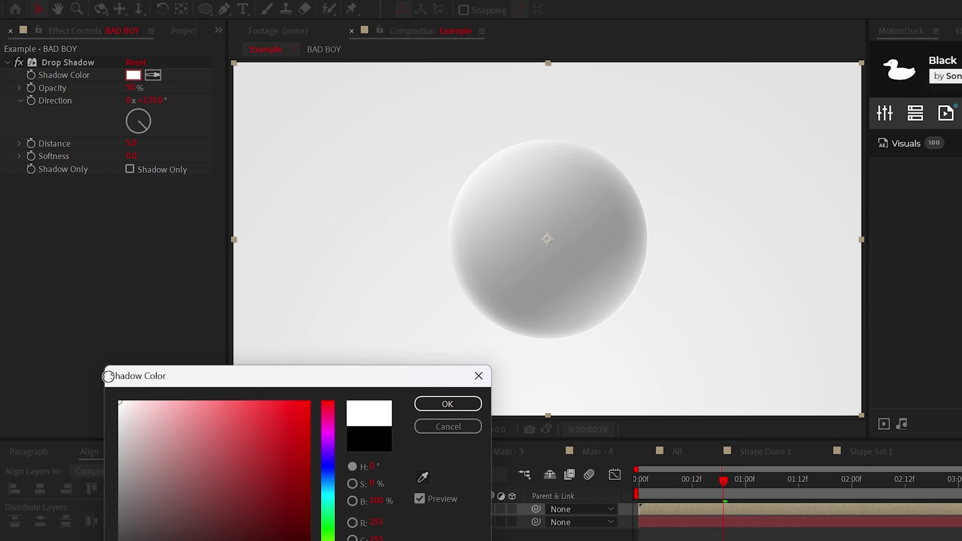
left_click(427, 401)
mouse_move(129, 89)
left_mouse_down()
mouse_move(261, 104)
mouse_move(140, 120)
mouse_move(131, 99)
left_mouse_up()
left_click(132, 143)
key("Return")
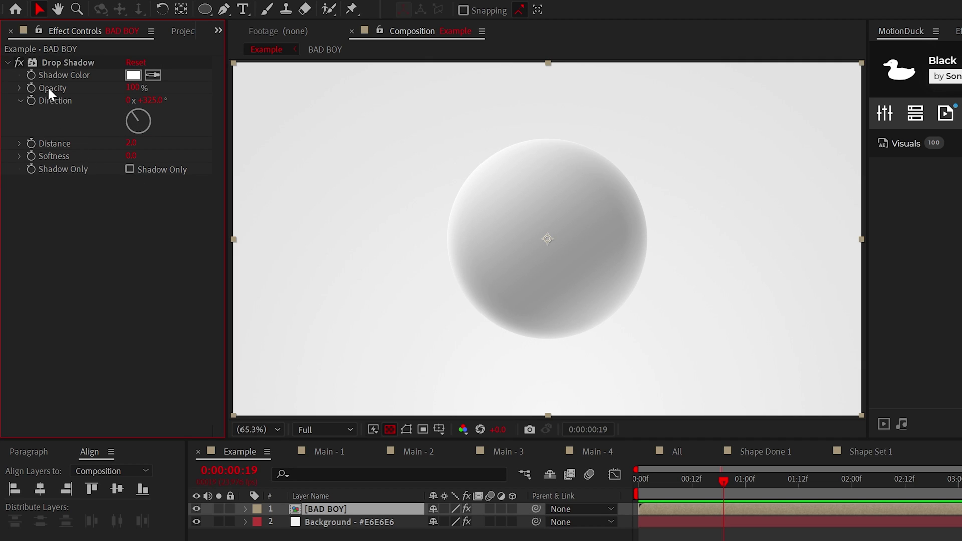
left_click(345, 509)
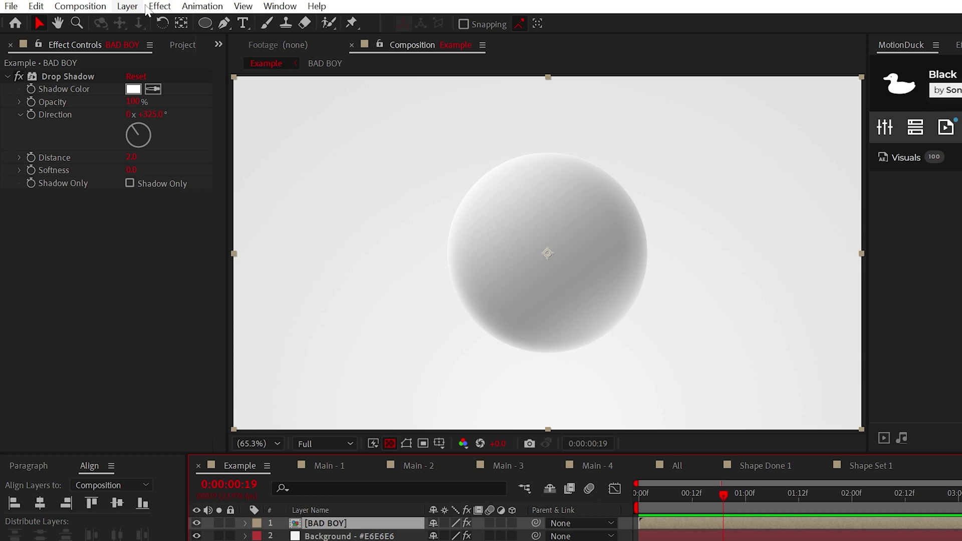
Apply a Glow effect to BAD BOY and toggle it to compare
left_click(157, 7)
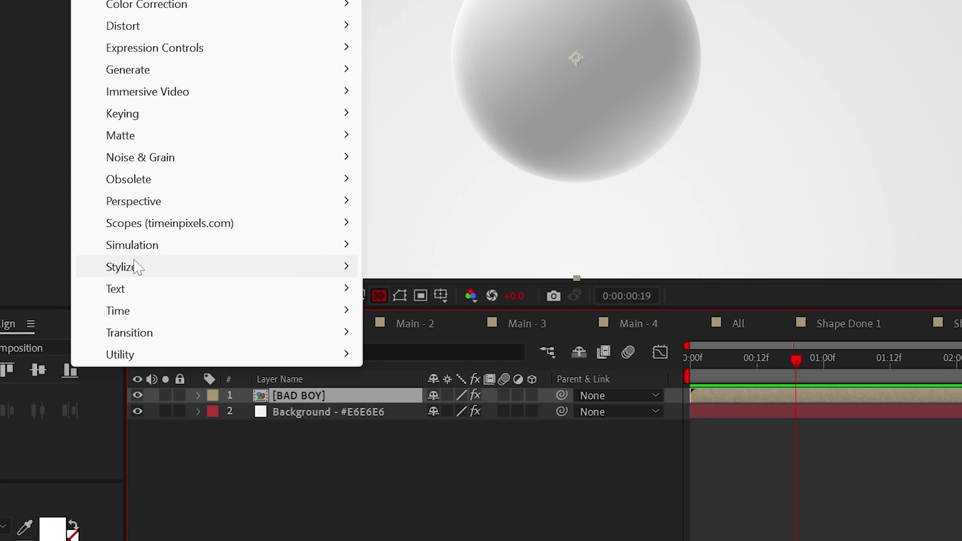
mouse_move(351, 439)
left_click(369, 303)
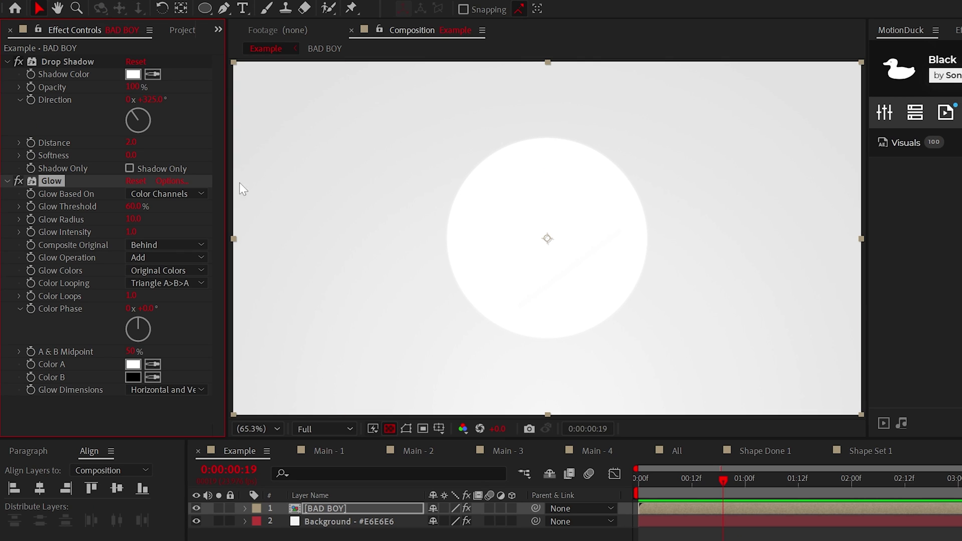
left_click(19, 181)
left_click(19, 180)
Set the Glow Threshold to 93.3% and Radius to 450, checking without the background
left_click_drag(142, 207, 202, 211)
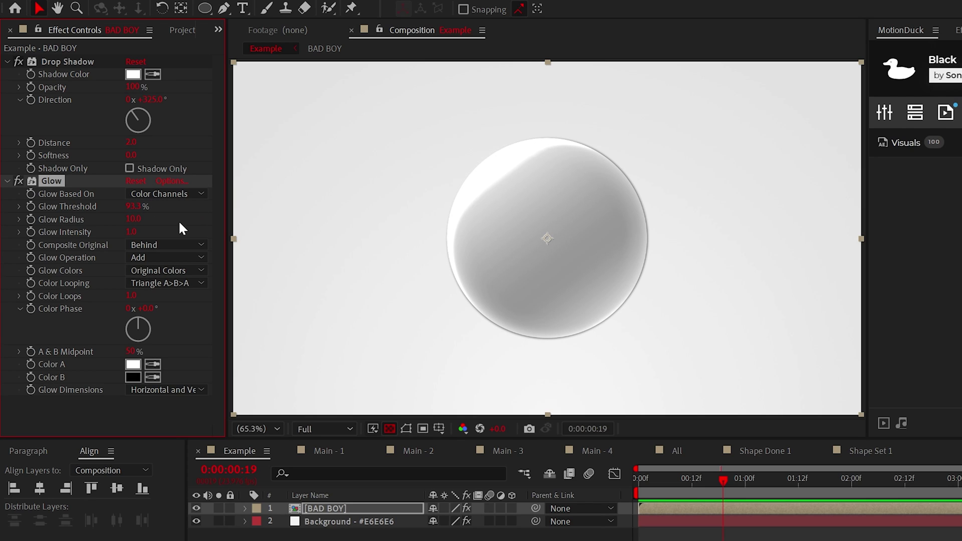
type("450")
key("Return")
left_click(196, 522)
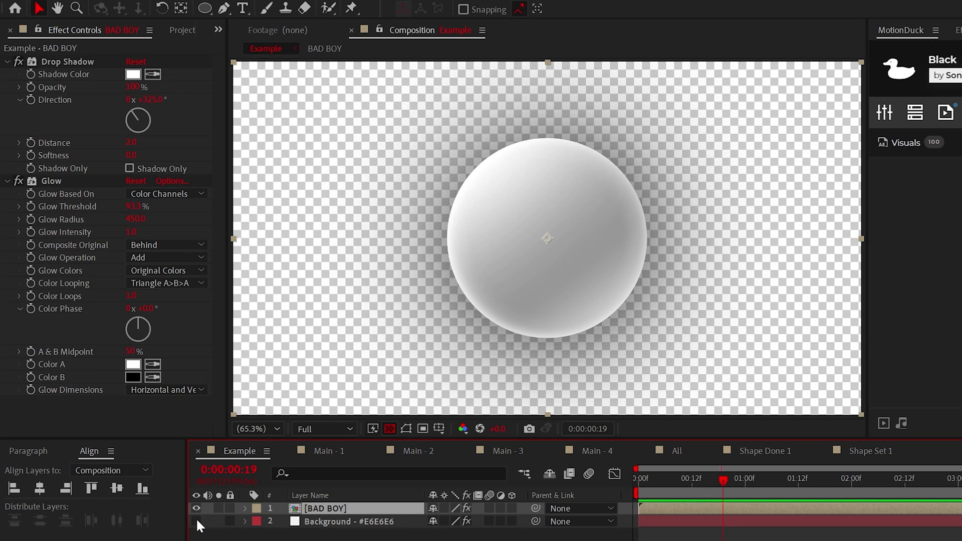
left_click(196, 521)
Switch the Glow to A & B Colors with both colours white
left_click(160, 271)
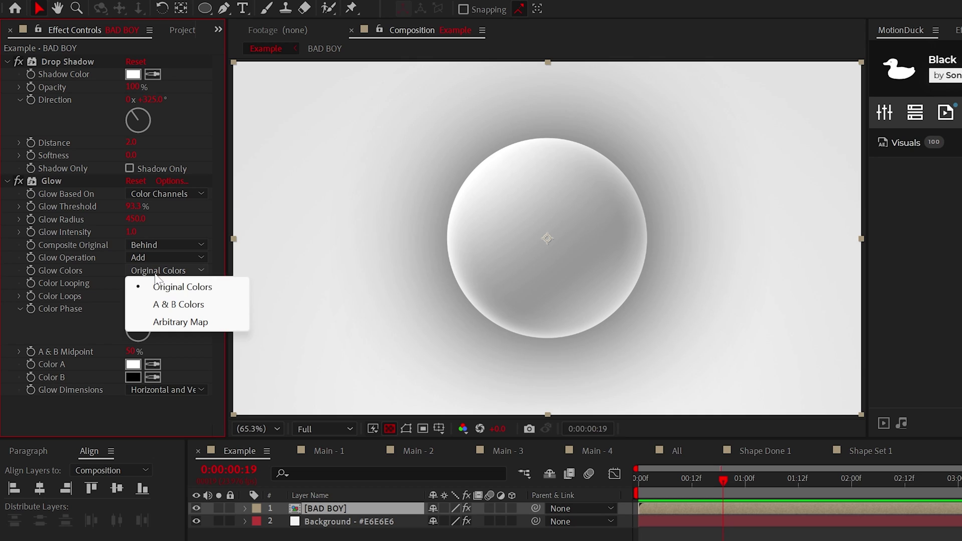
left_click(163, 304)
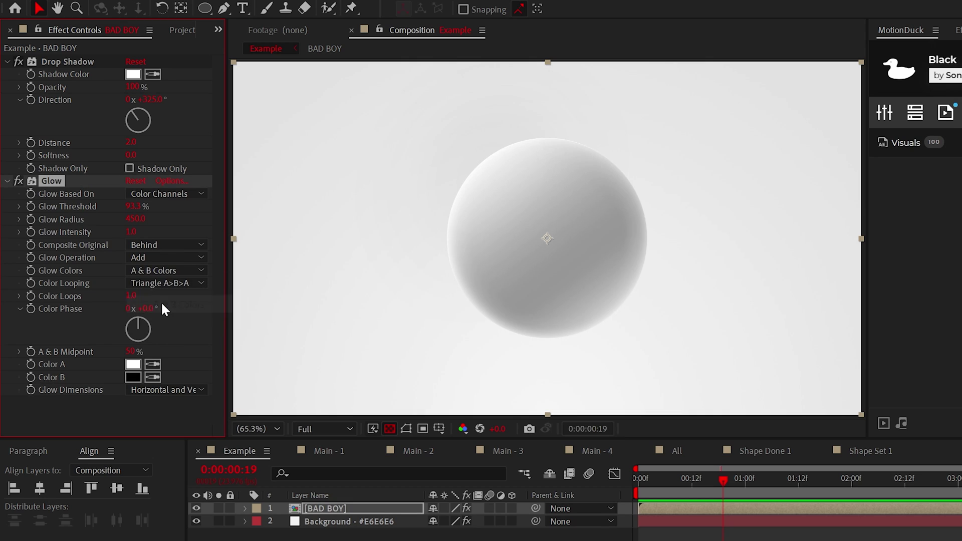
left_click(133, 377)
left_click_drag(146, 429, 86, 362)
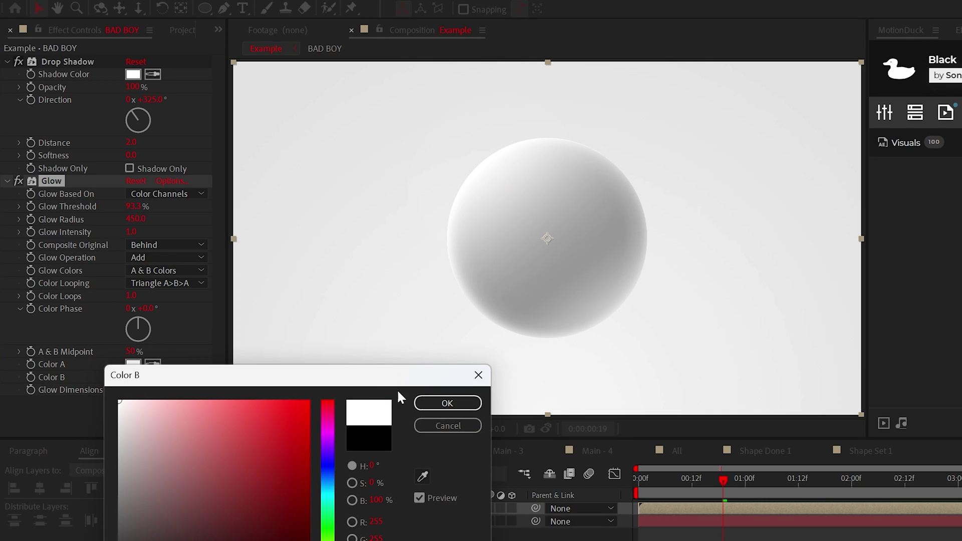
left_click(426, 403)
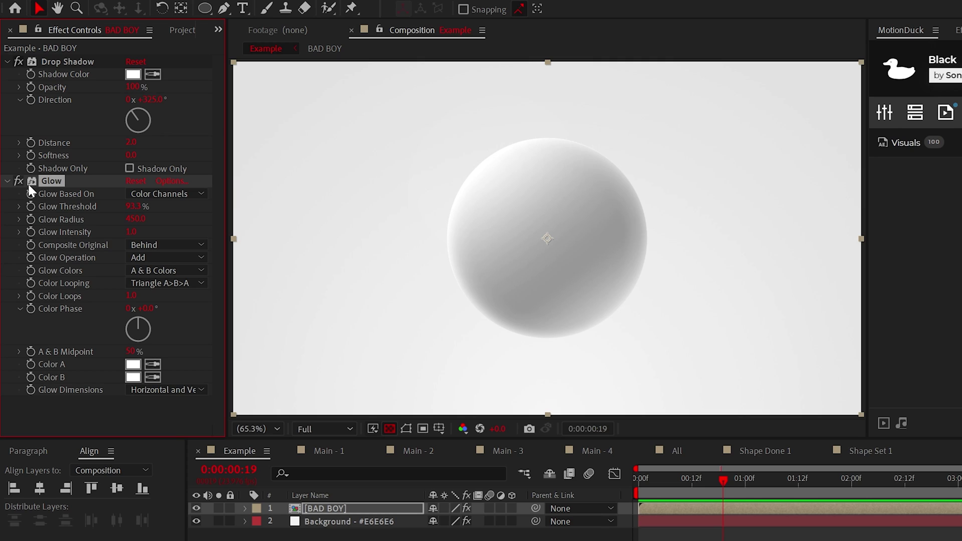
Duplicate the Glow as Glow 2 with threshold 100% and radius 1000
key("ctrl+d")
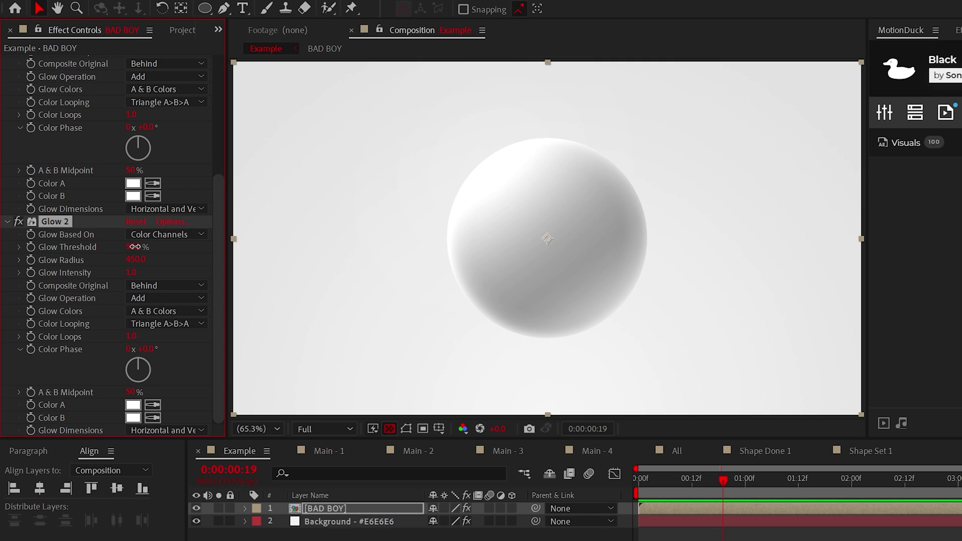
left_click_drag(133, 247, 329, 268)
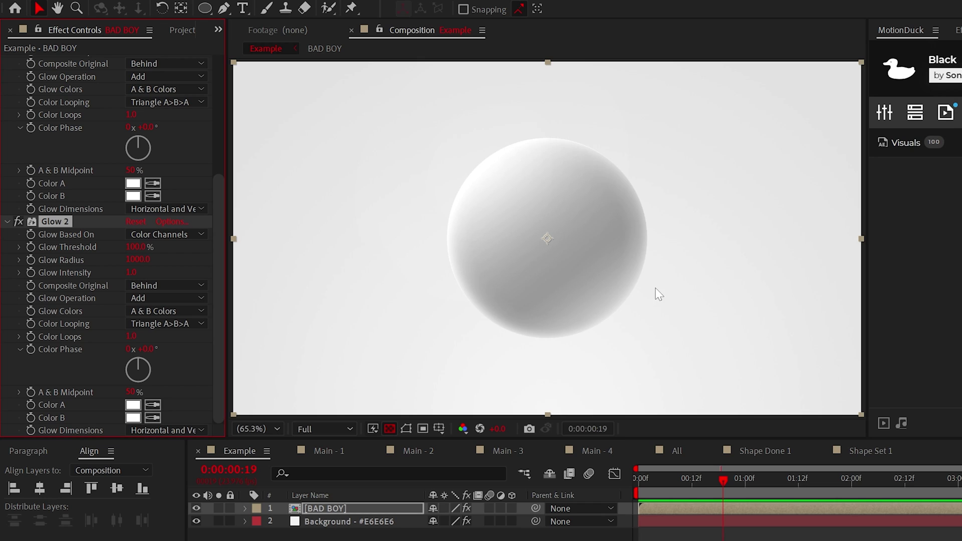
left_click(7, 222)
left_click(69, 247)
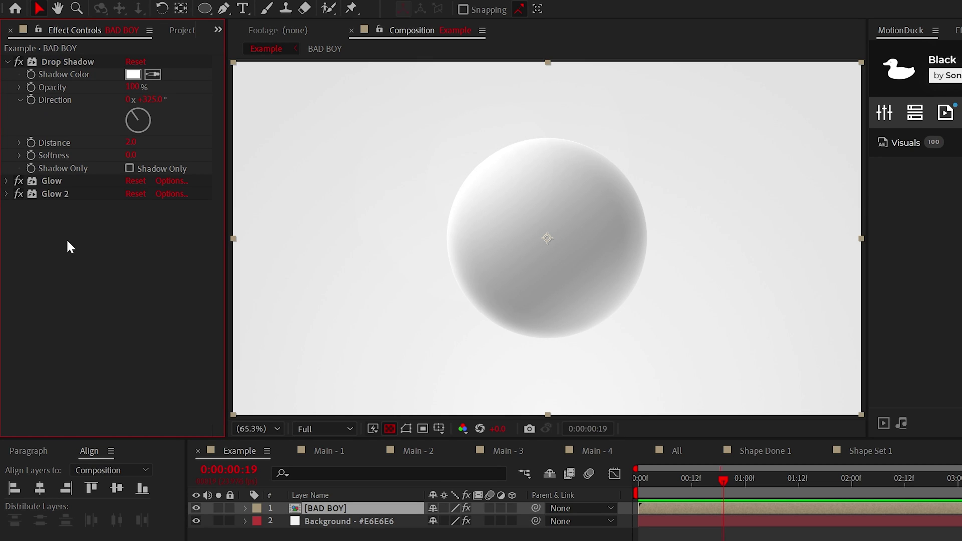
Add a Posterize effect to BAD BOY with level 68
left_click(157, 7)
mouse_move(208, 422)
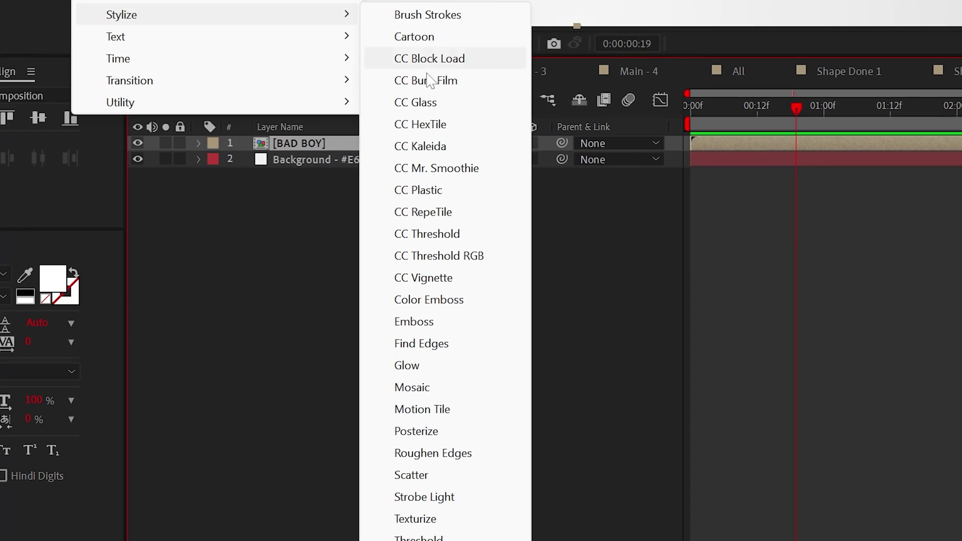
left_click(429, 431)
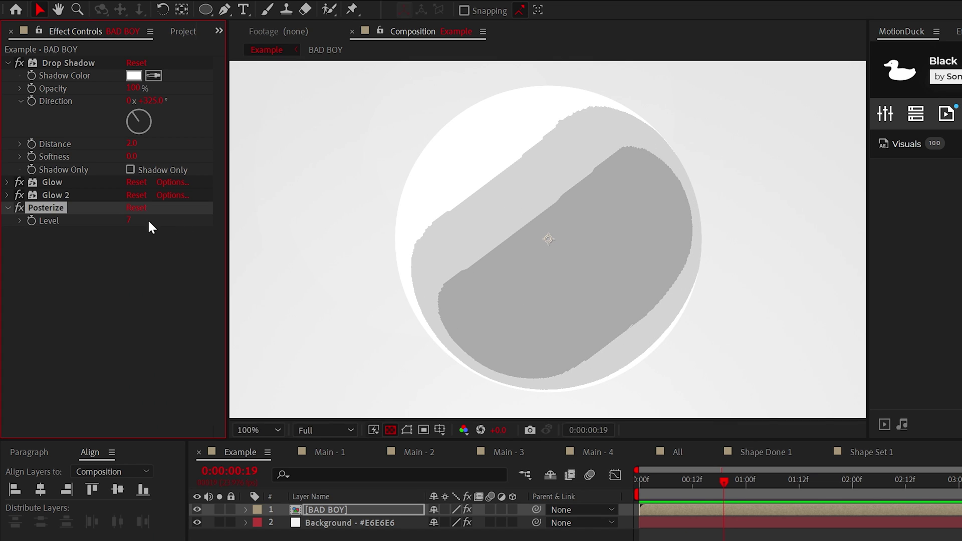
type("68")
key("Return")
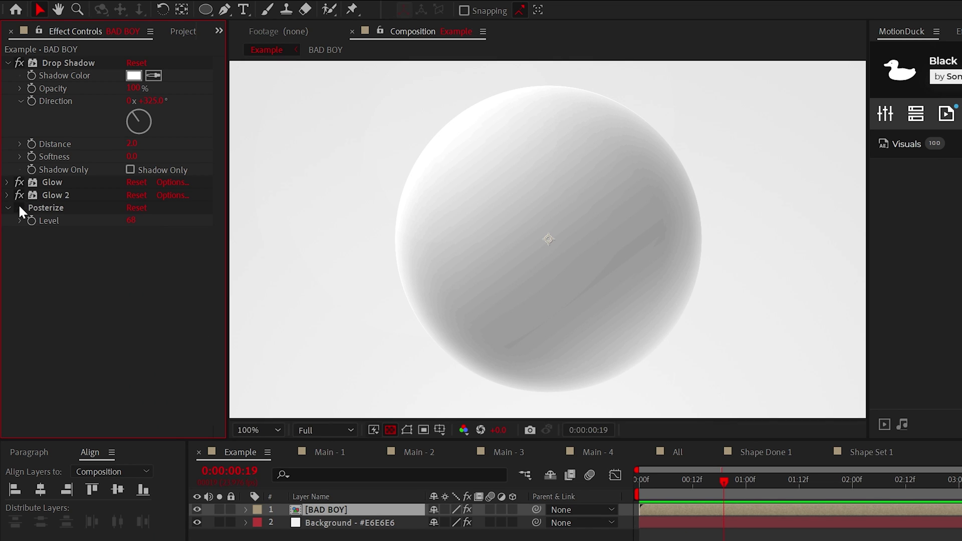
left_click(161, 8)
Add a Tritone with Midtones set to blue-grey 767980, and return to the comp start
mouse_move(213, 213)
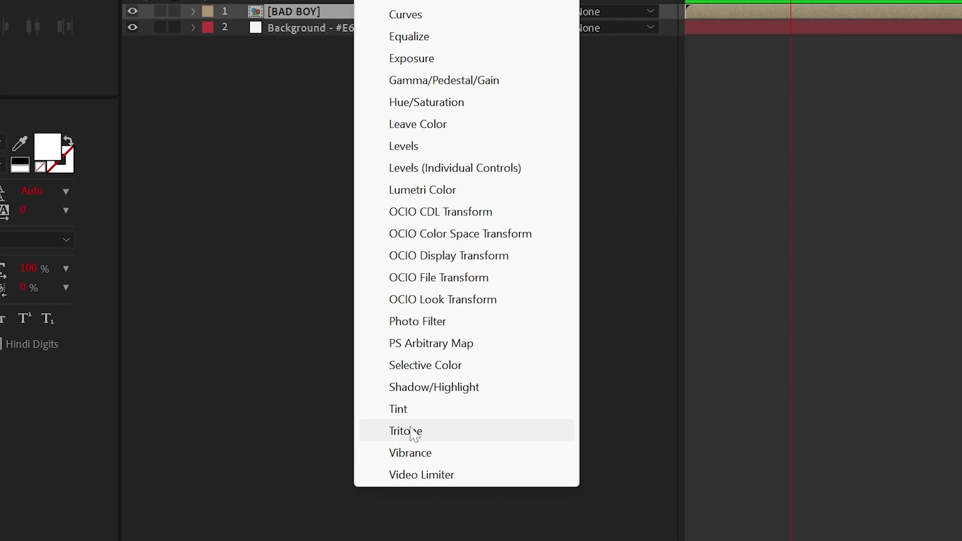
left_click(410, 432)
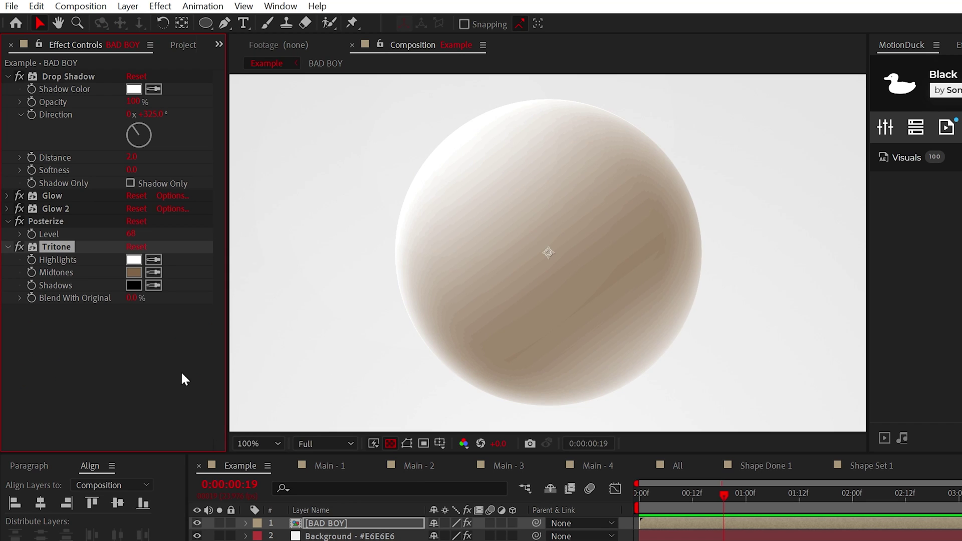
left_click(134, 275)
left_click(328, 485)
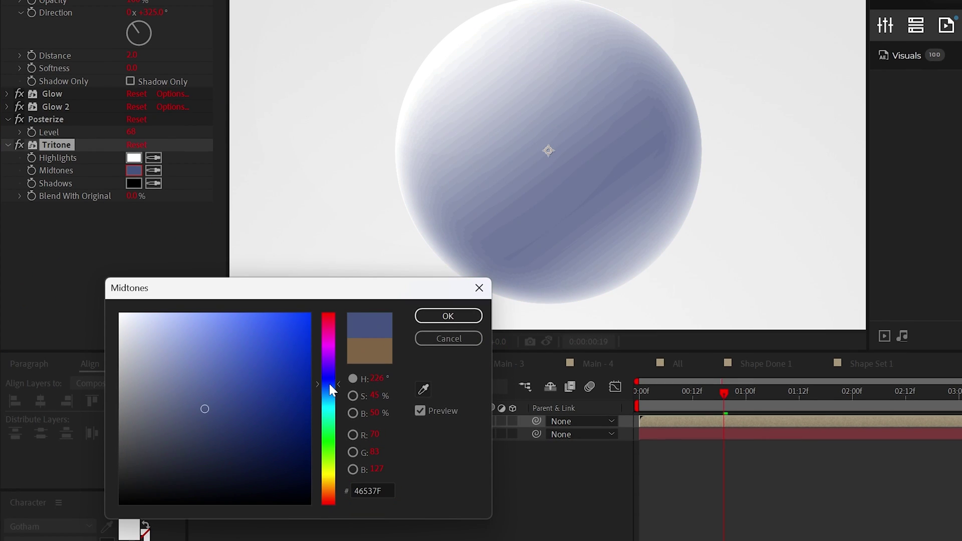
left_click_drag(200, 411, 149, 408)
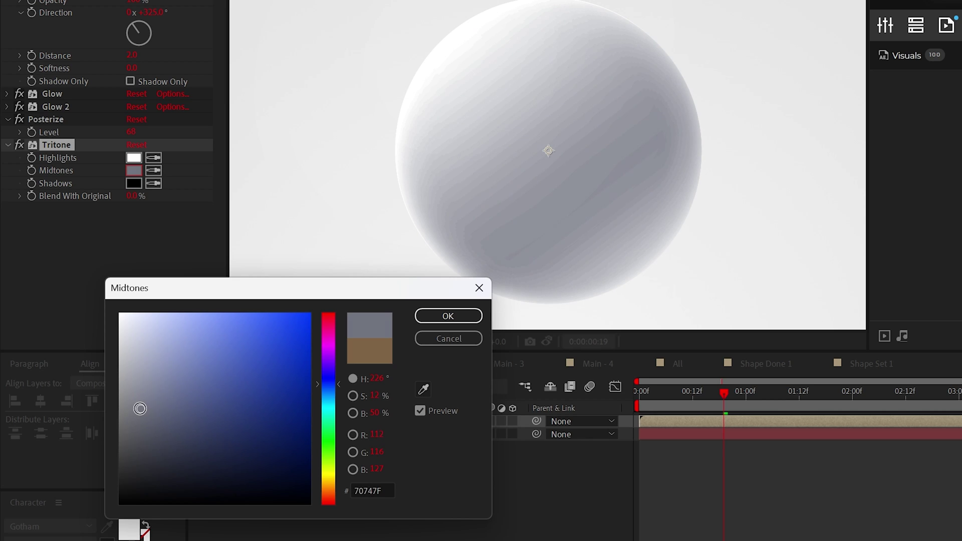
left_click(449, 316)
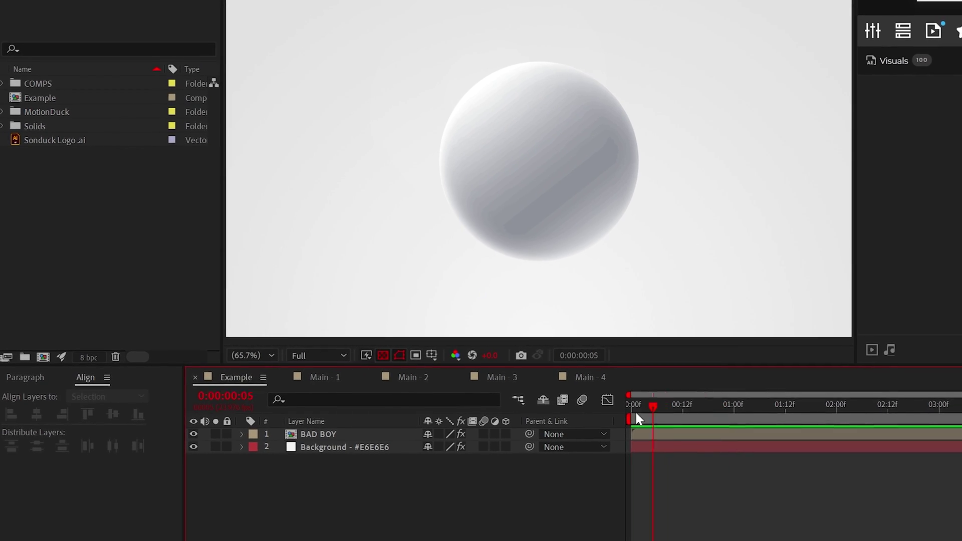
mouse_move(635, 410)
left_mouse_down()
mouse_move(708, 418)
mouse_move(633, 412)
left_mouse_up()
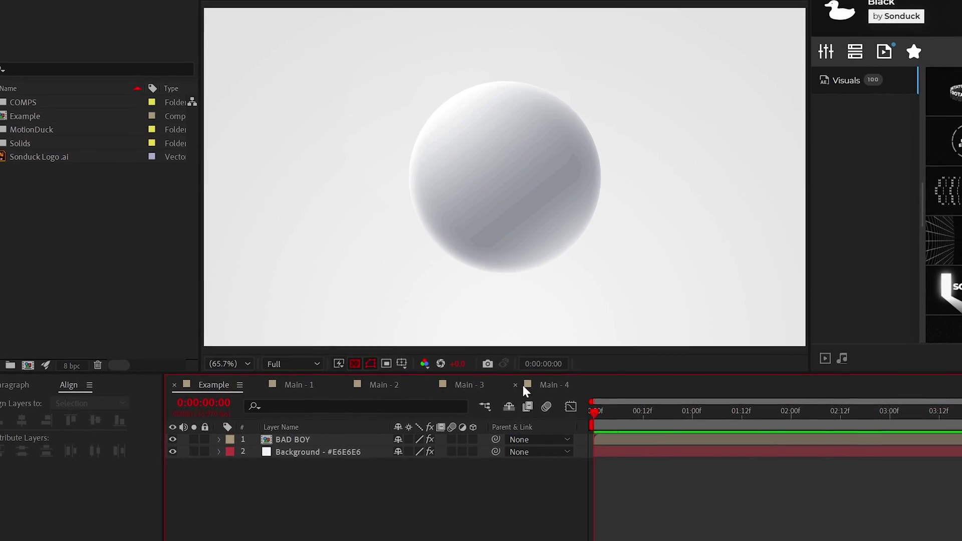
left_click(303, 383)
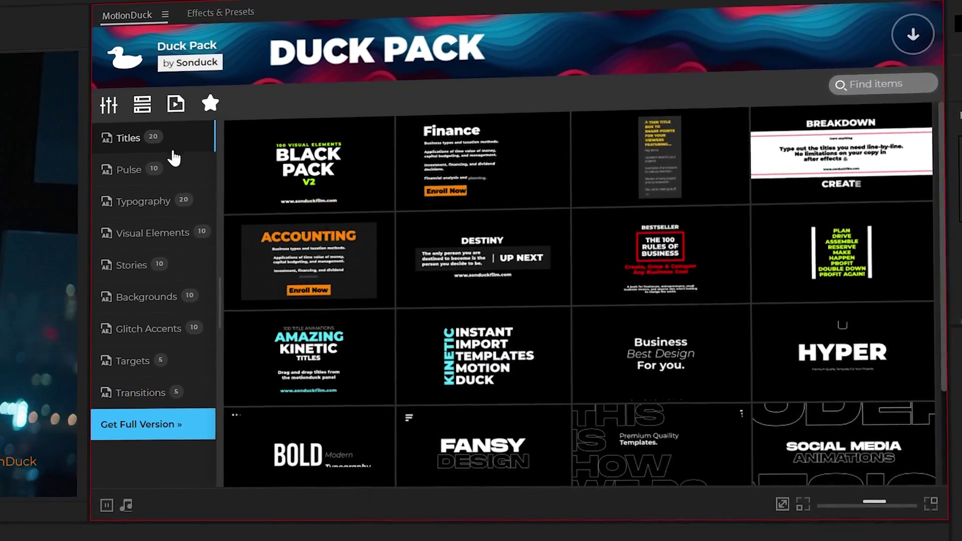
left_click(155, 169)
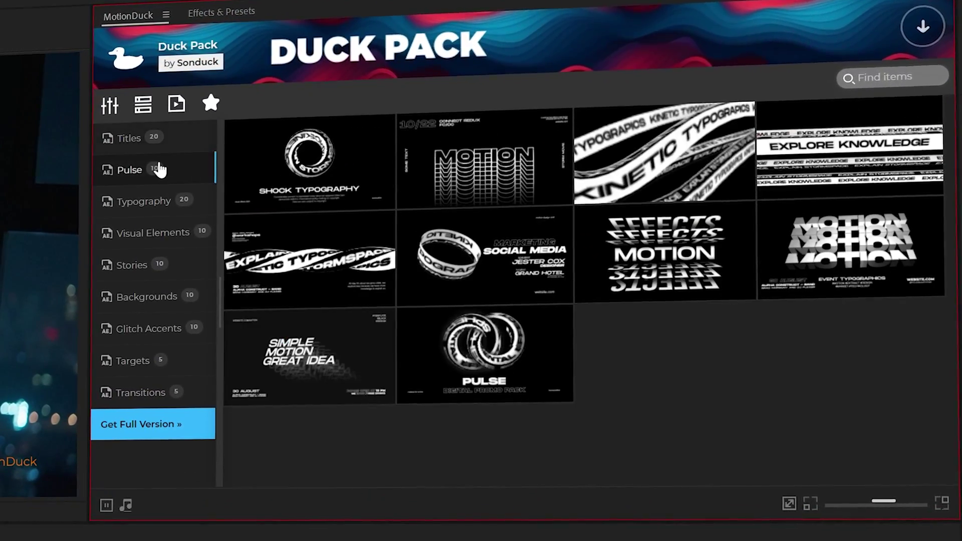
left_click(160, 201)
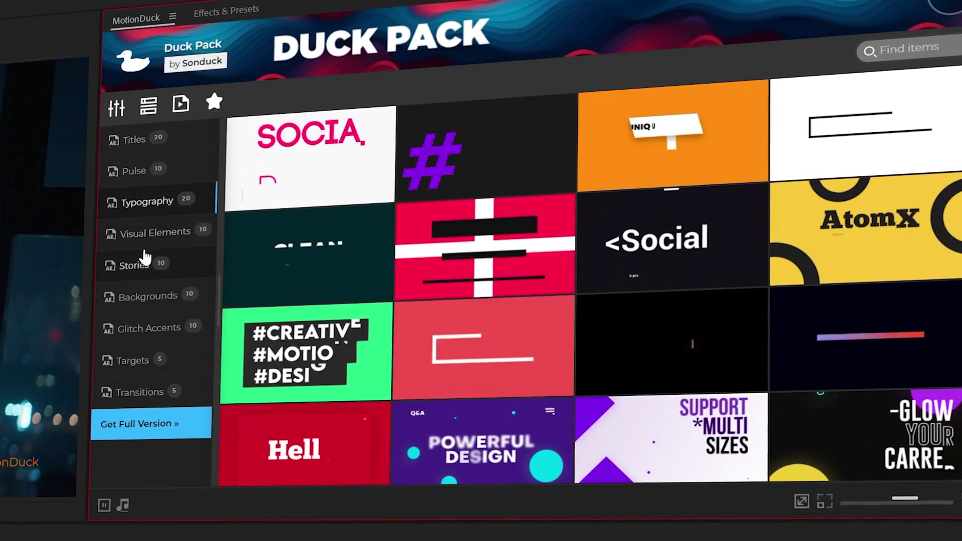
left_click(132, 138)
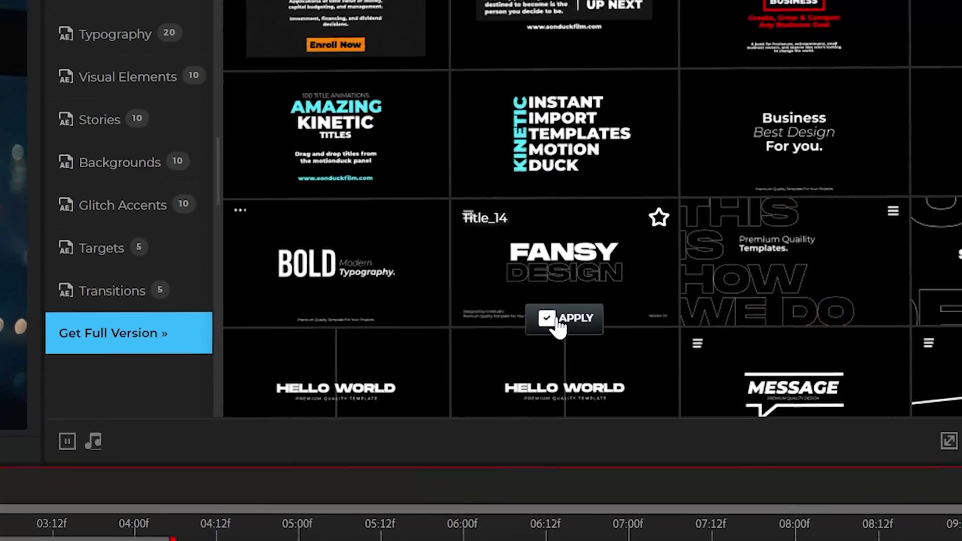
left_click(470, 396)
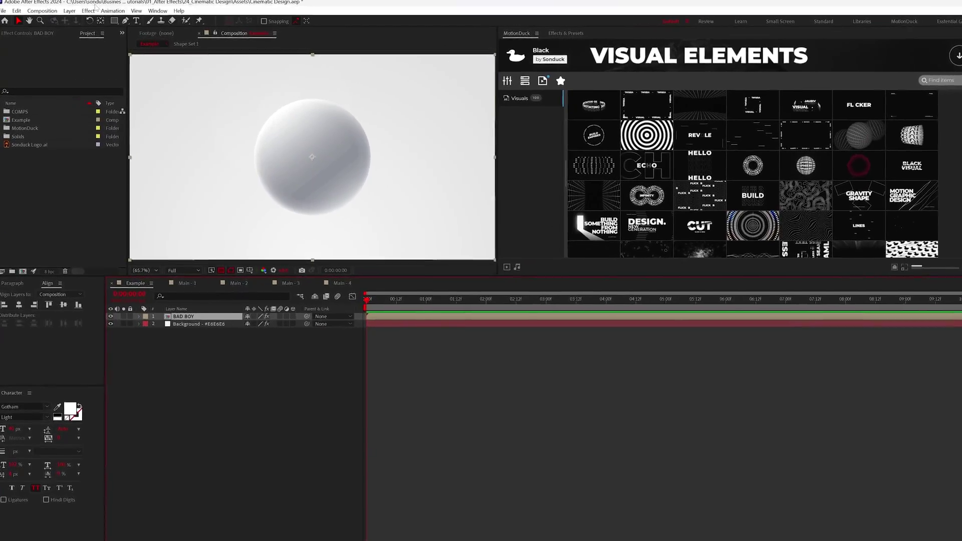
Pre-compose BAD BOY as Sphere Done and make that layer 3D
left_click(69, 11)
left_click(99, 323)
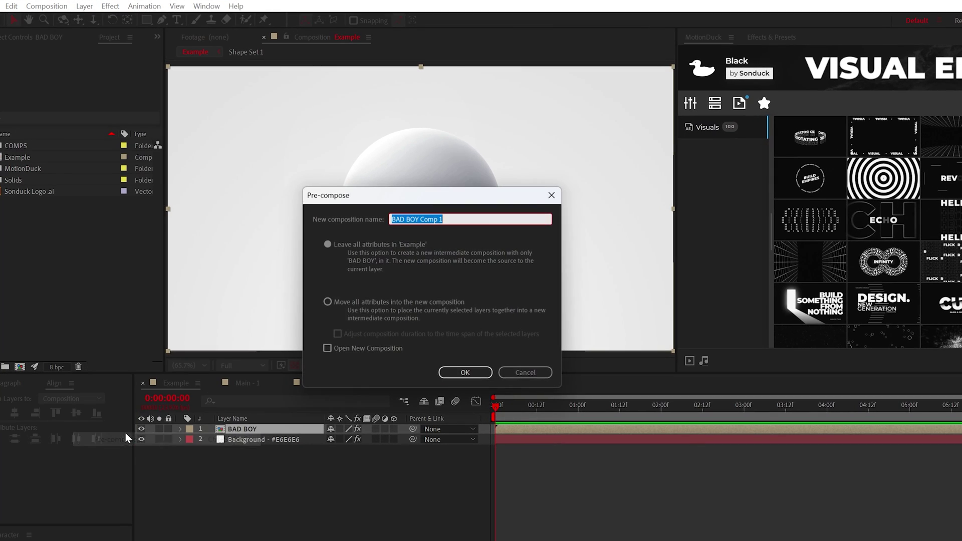
key("Return")
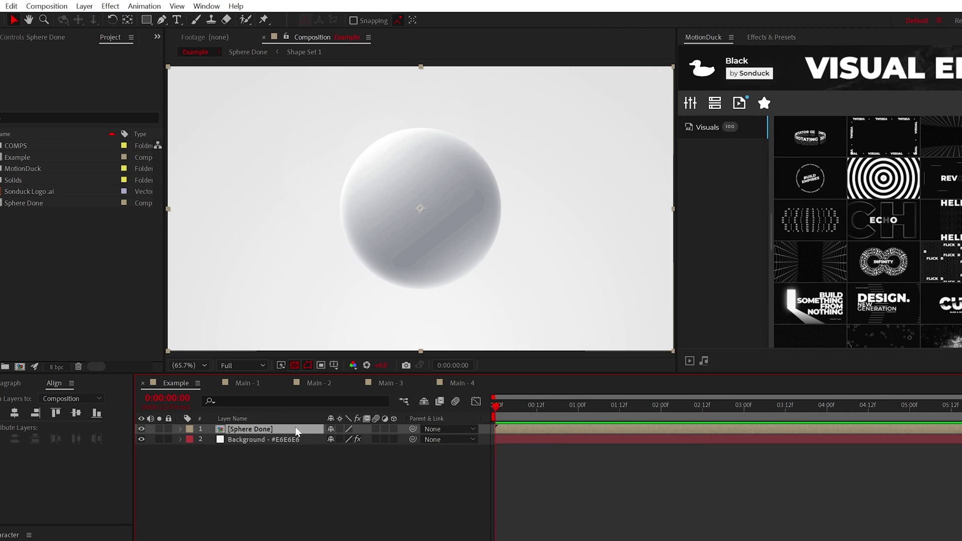
left_click(393, 428)
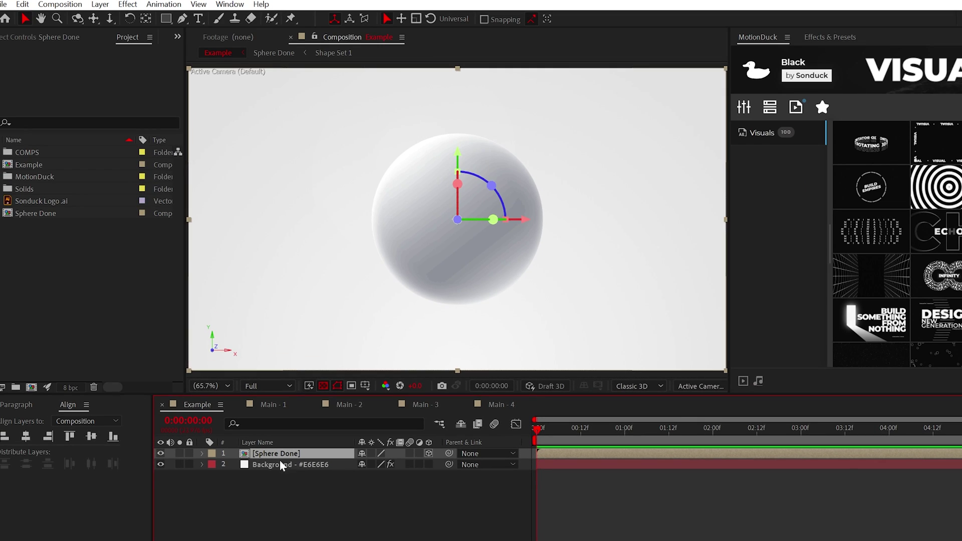
Duplicate the sphere, moving copies left, back in depth and toward the centre
key("ctrl+d")
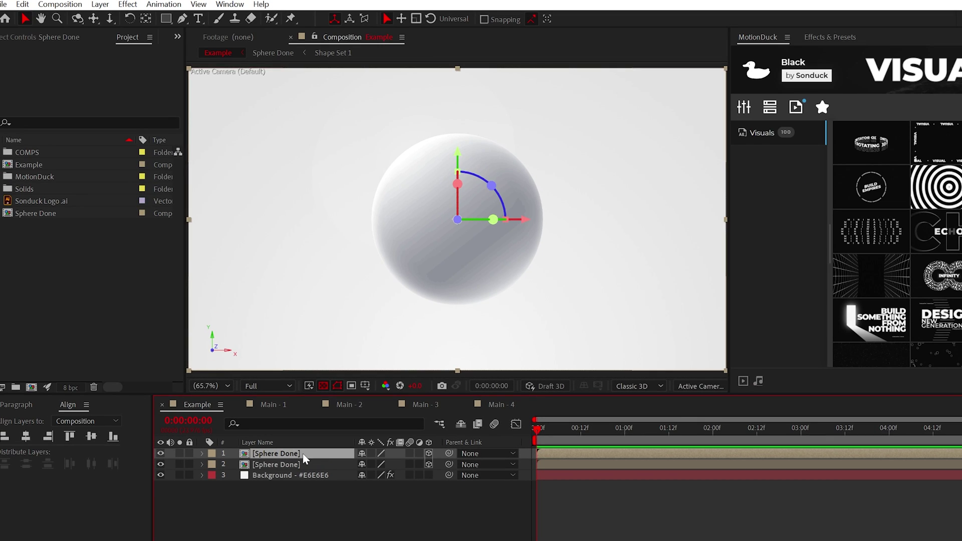
key("p")
left_click_drag(371, 464, 295, 464)
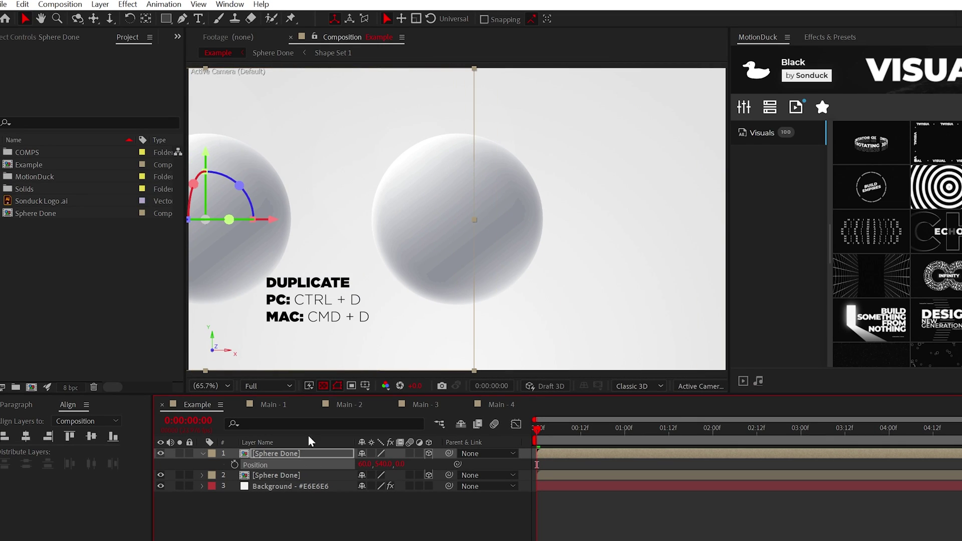
key("comma")
left_click_drag(399, 464, 439, 459)
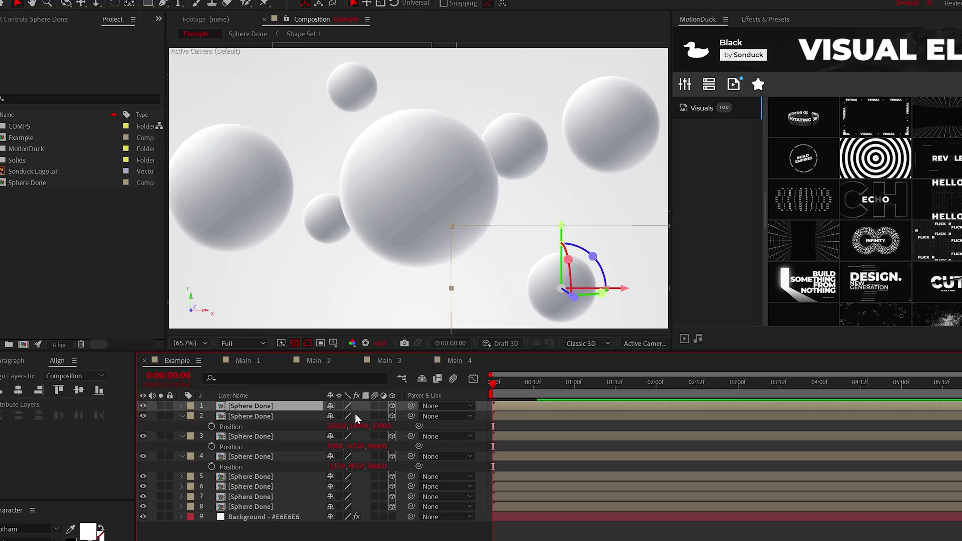
left_click_drag(371, 434, 348, 434)
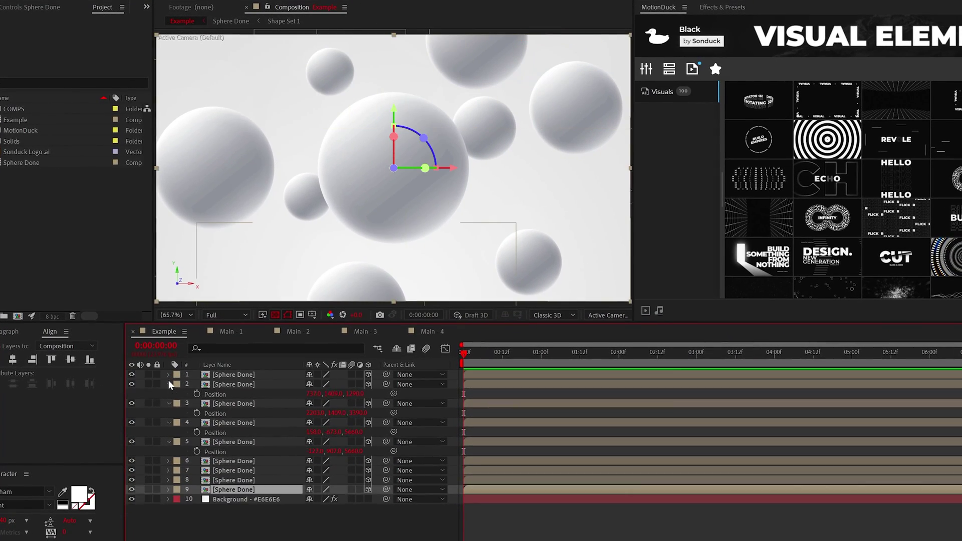
Duplicate sphere layer 9 several more times, spreading copies to new positions
left_click(261, 471)
key("ctrl+d")
key("p")
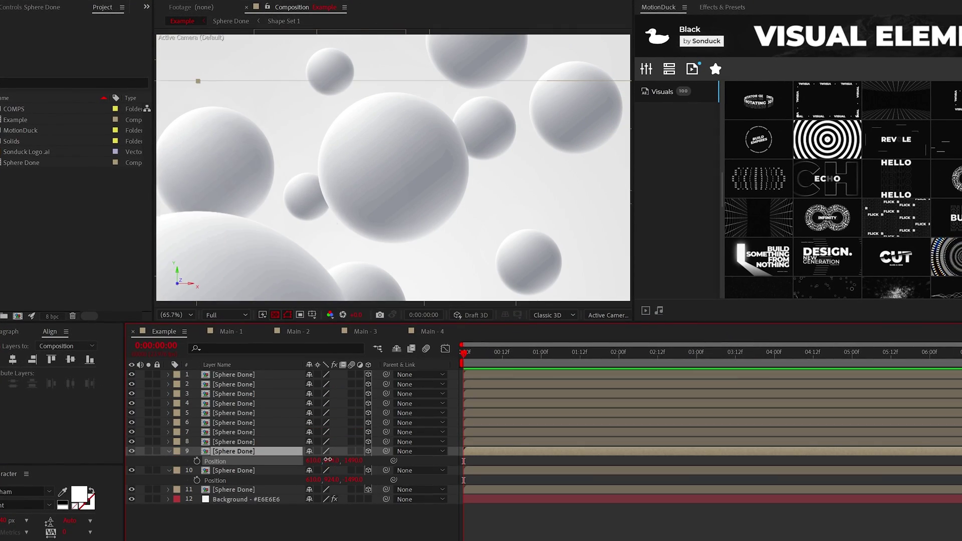
left_click_drag(350, 461, 376, 460)
key("ctrl+d")
key("ctrl+shift+bracketright")
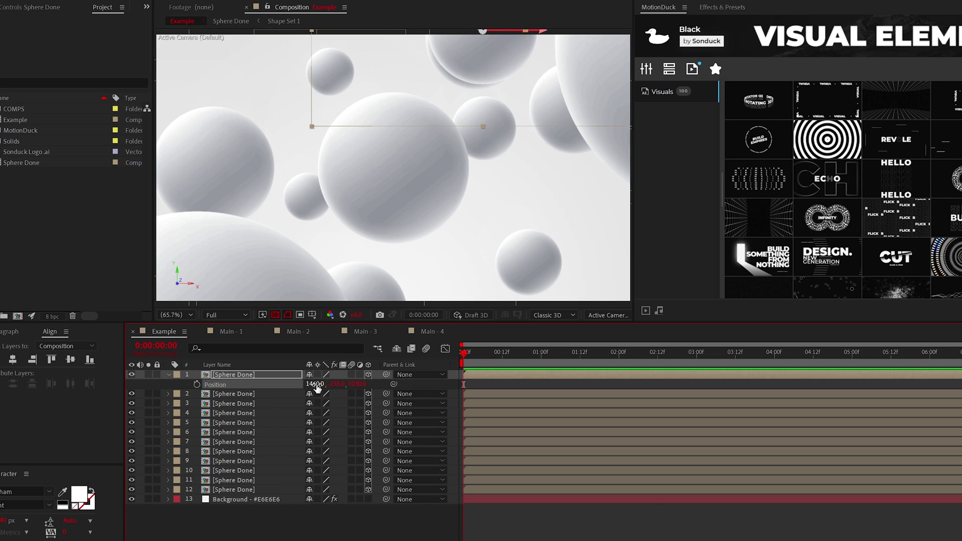
left_click_drag(318, 384, 389, 384)
key("ctrl+d")
key("ctrl+d")
key("ctrl+d")
Add Camera 1, enable Depth of Field in Camera Options and adjust the Aperture
left_click(78, 6)
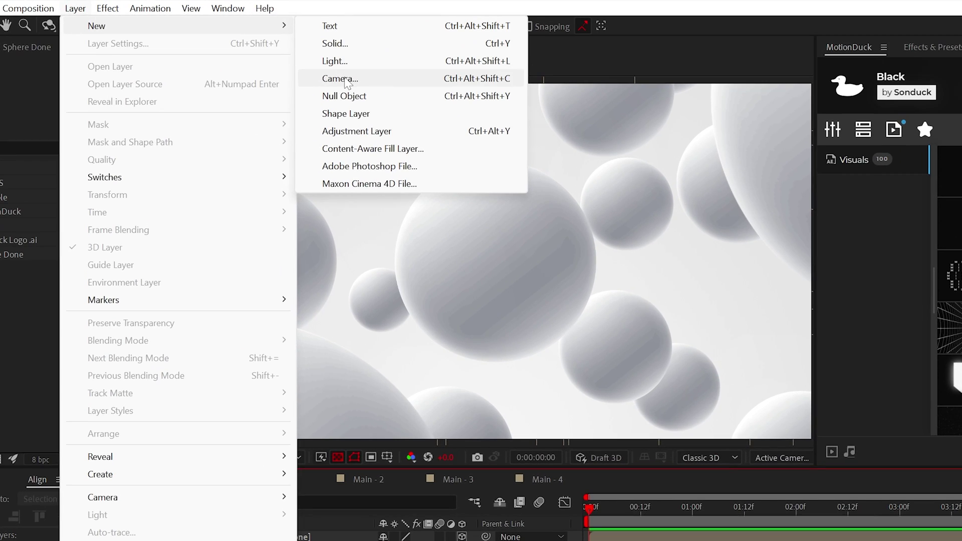
left_click(276, 59)
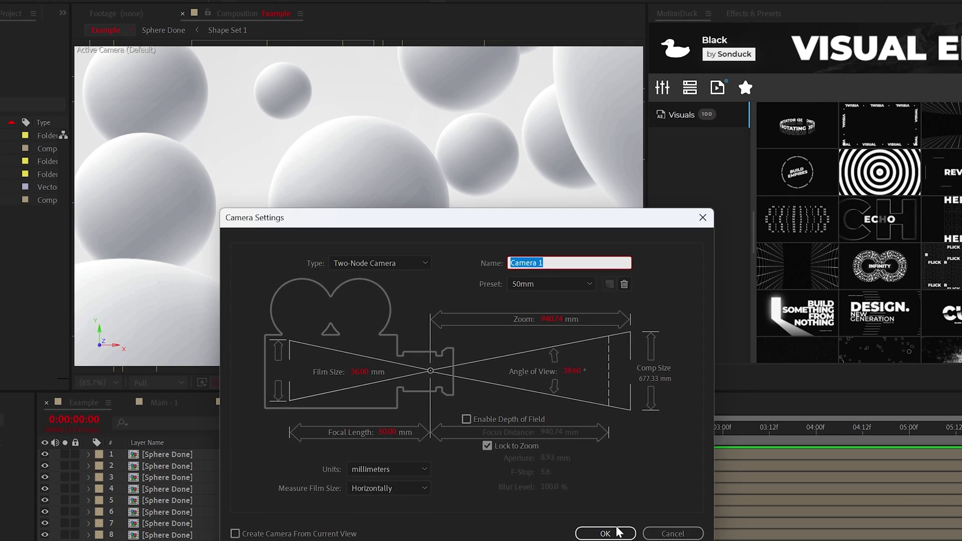
key("Return")
left_click(89, 455)
left_click(101, 479)
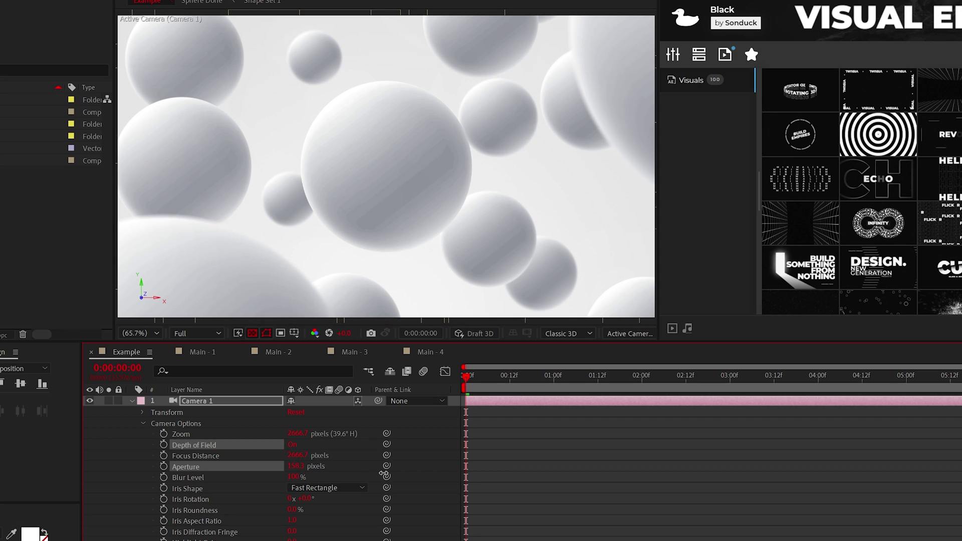
left_click(295, 466)
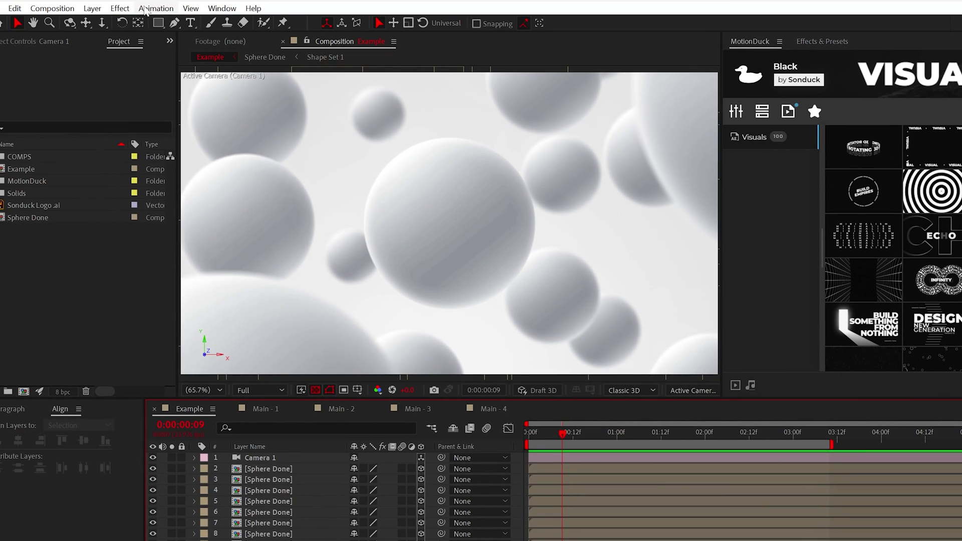
Add a new adjustment layer to the comp
left_click(92, 8)
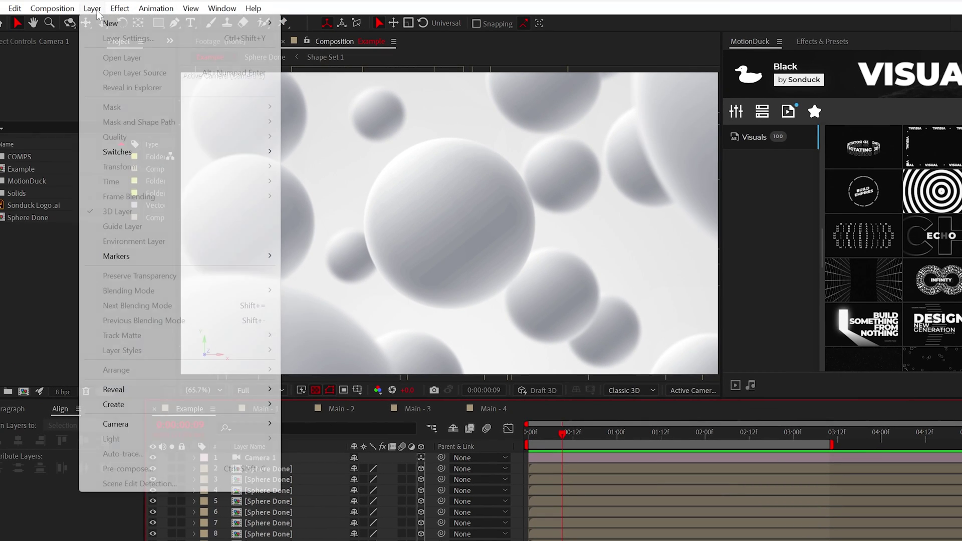
mouse_move(110, 23)
left_click(331, 113)
Apply the Noise effect to the adjustment layer and set its Amount of Noise
left_click(120, 8)
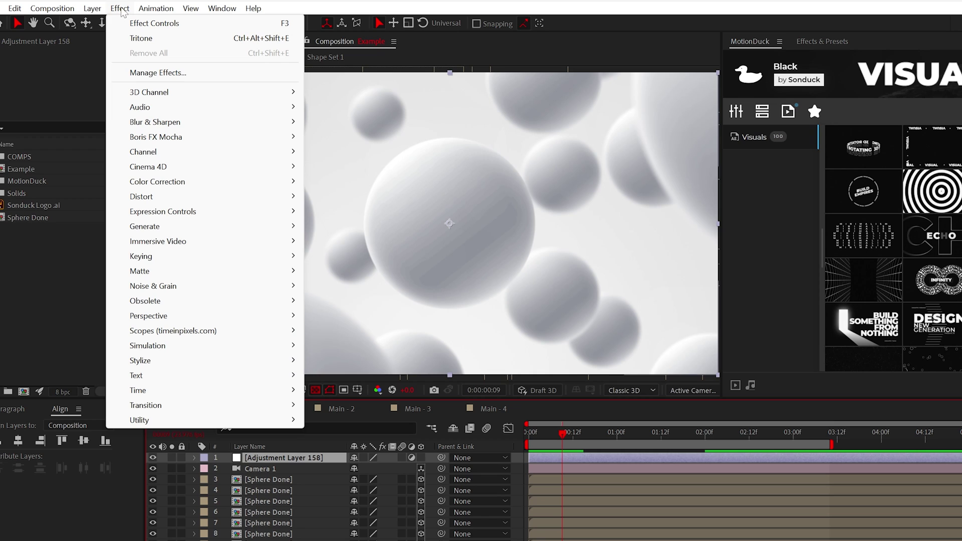
mouse_move(165, 286)
left_click(350, 375)
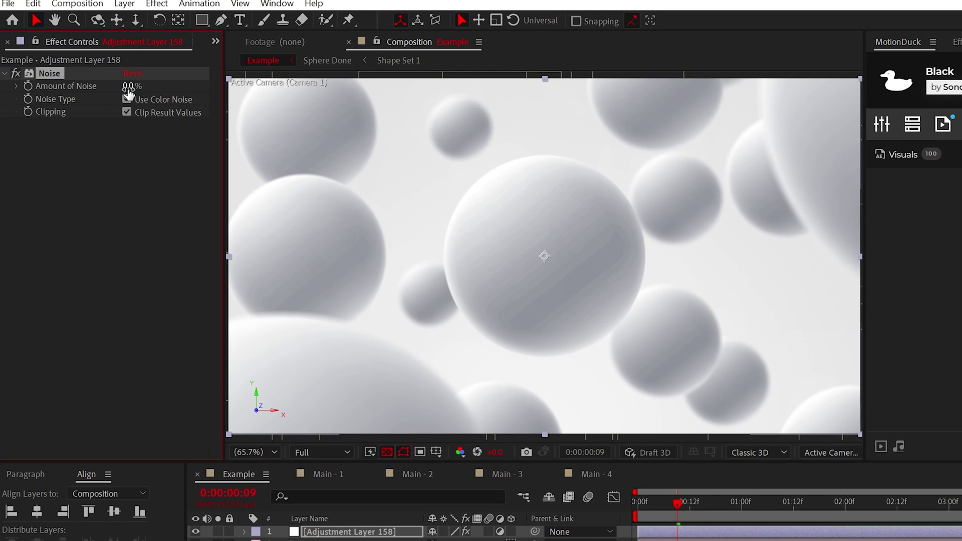
left_click(182, 225)
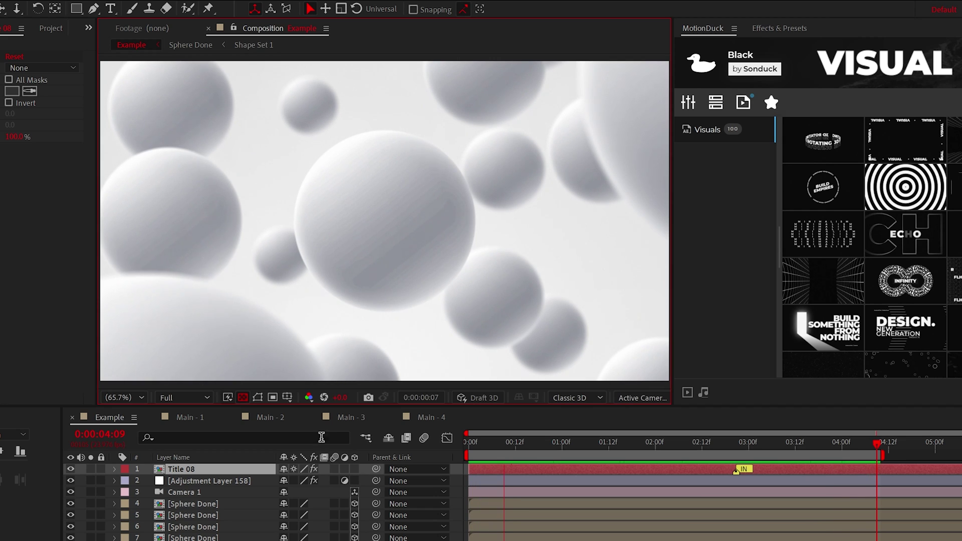
Resize the Sphere Done precomp to 3000×3000 px and animate the sphere rising from Y 2468
double_click(204, 536)
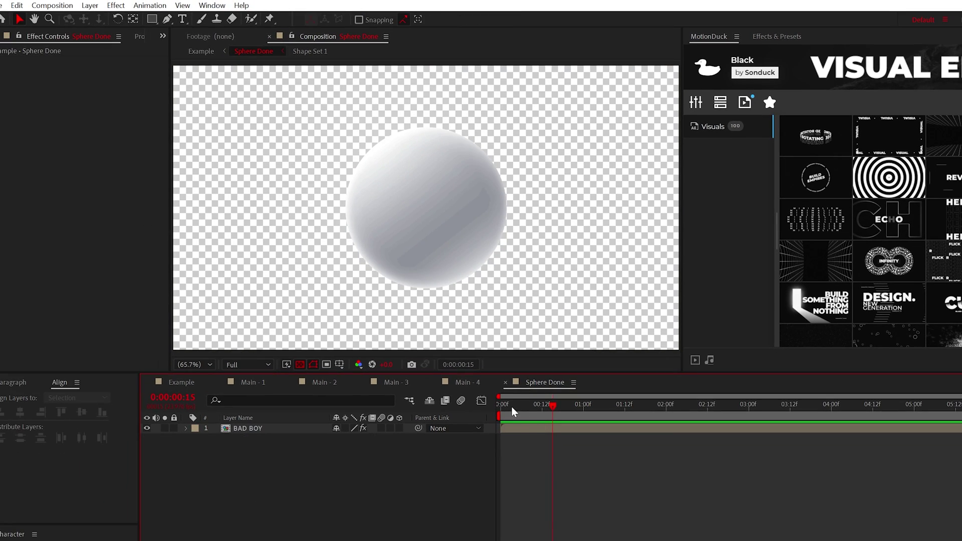
left_click(52, 6)
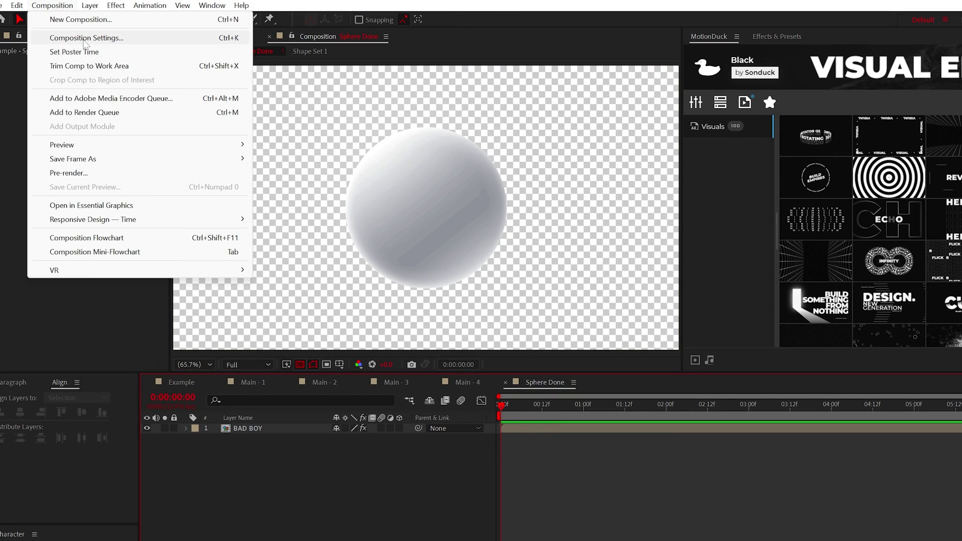
left_click(85, 38)
key("Tab")
type("3")
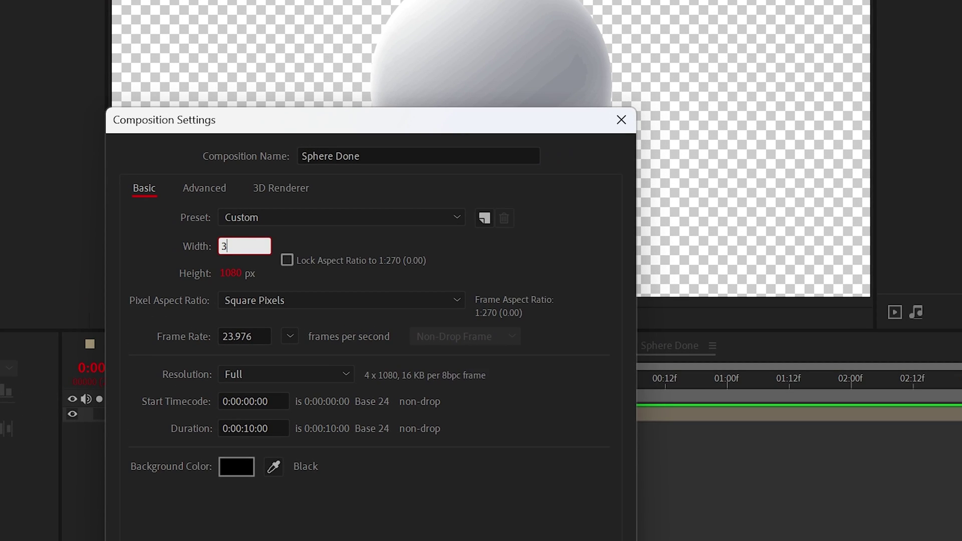
type("000")
key("Tab")
type("3")
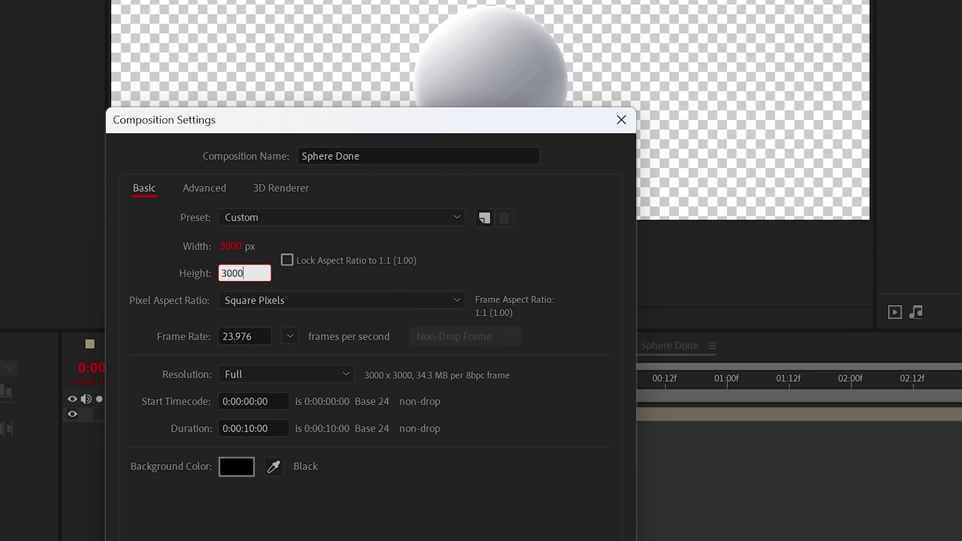
type("000")
key("Return")
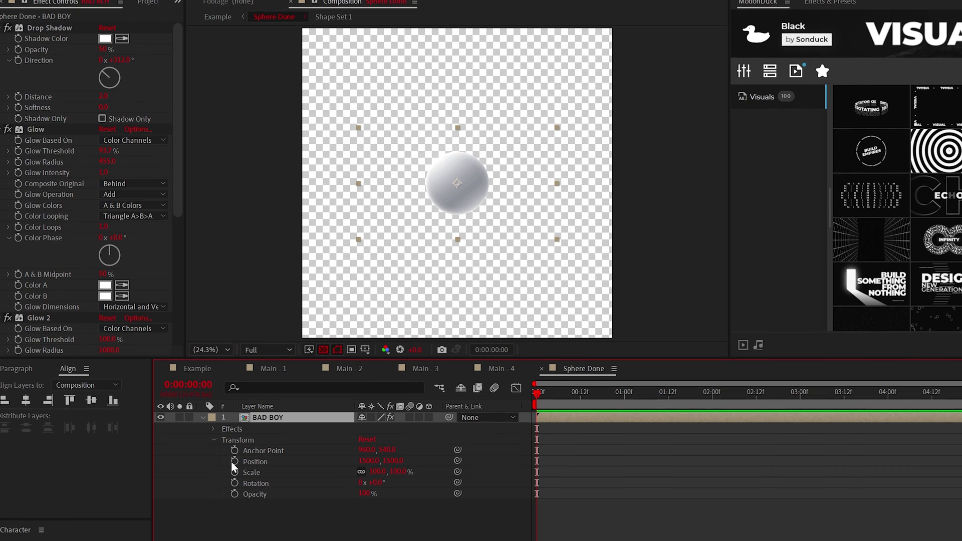
left_click_drag(386, 499, 961, 500)
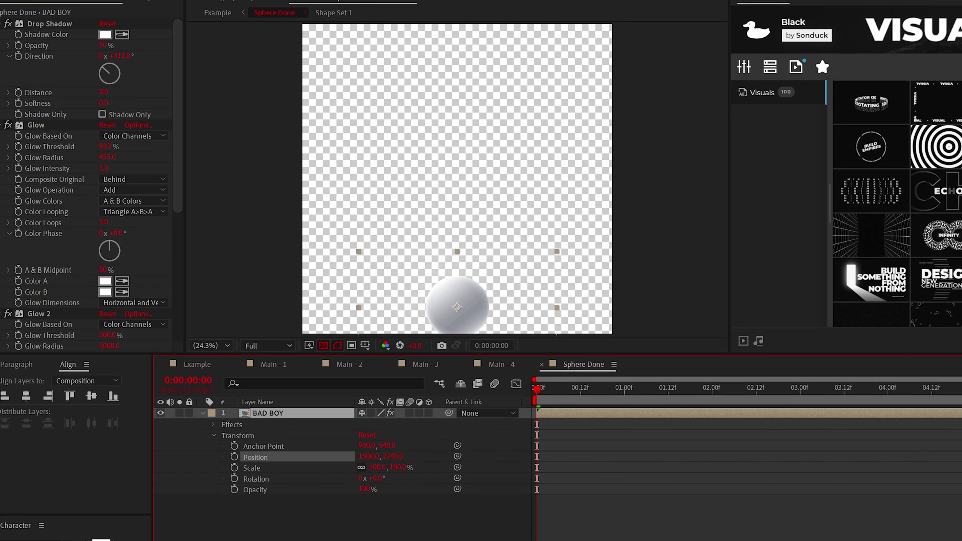
left_click_drag(392, 456, 5, 456)
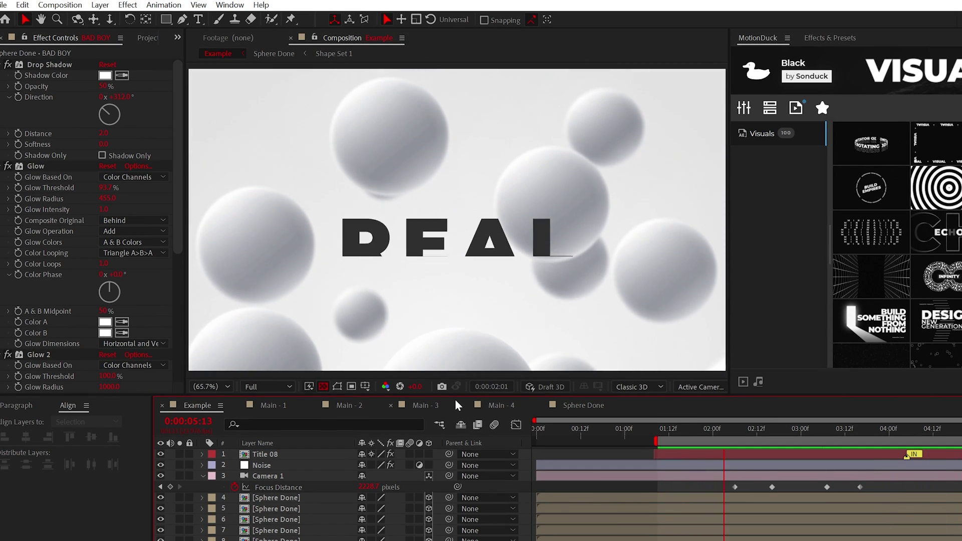
Stop the preview and create a light grey solid layer
left_click(807, 430)
key("ctrl+y")
left_click(150, 380)
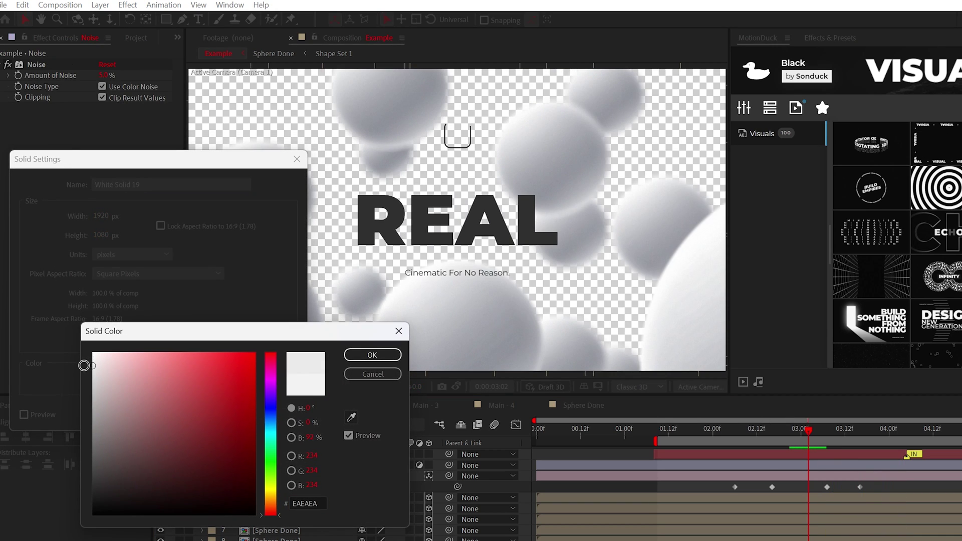
left_click(355, 354)
left_click(199, 412)
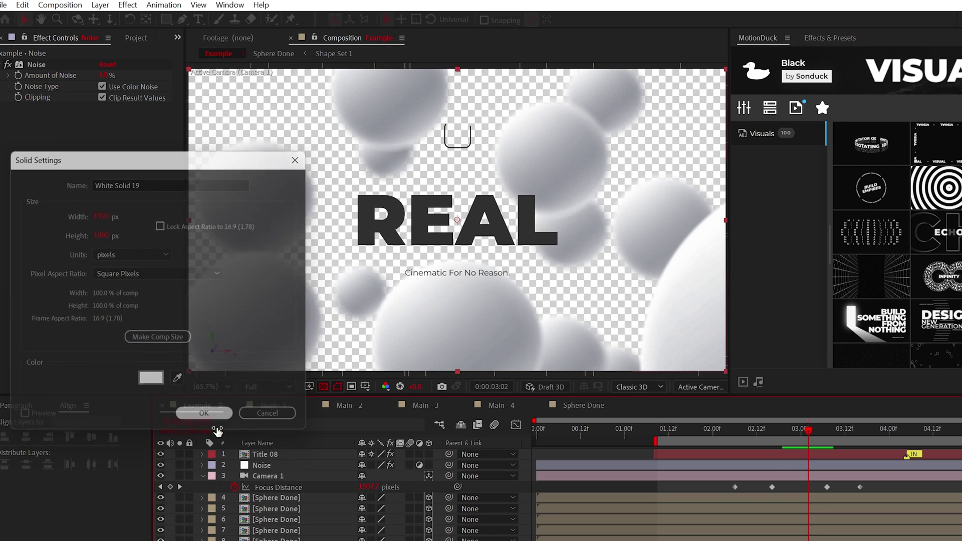
Apply Gradient Ramp to the solid with start colour CFCFCF and end colour F0F0F0
left_click(127, 5)
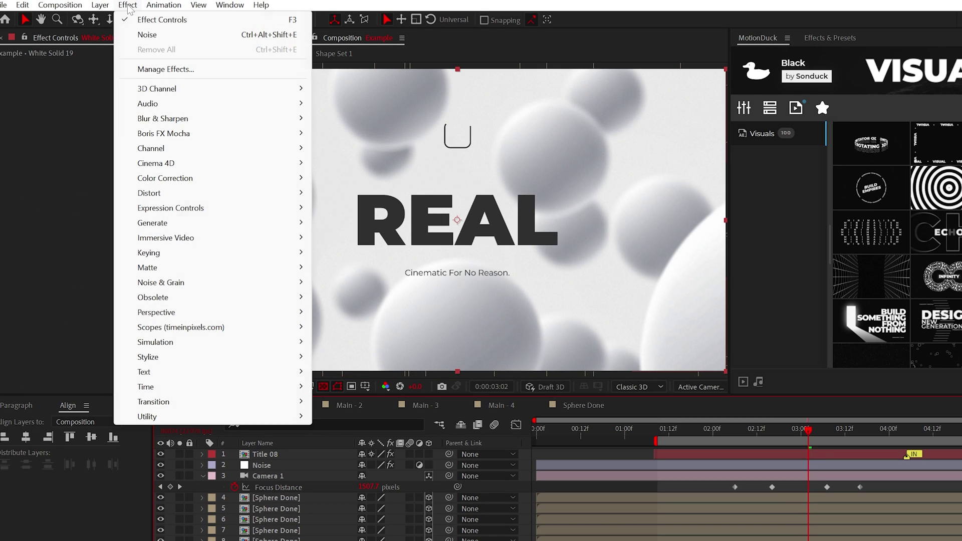
mouse_move(175, 223)
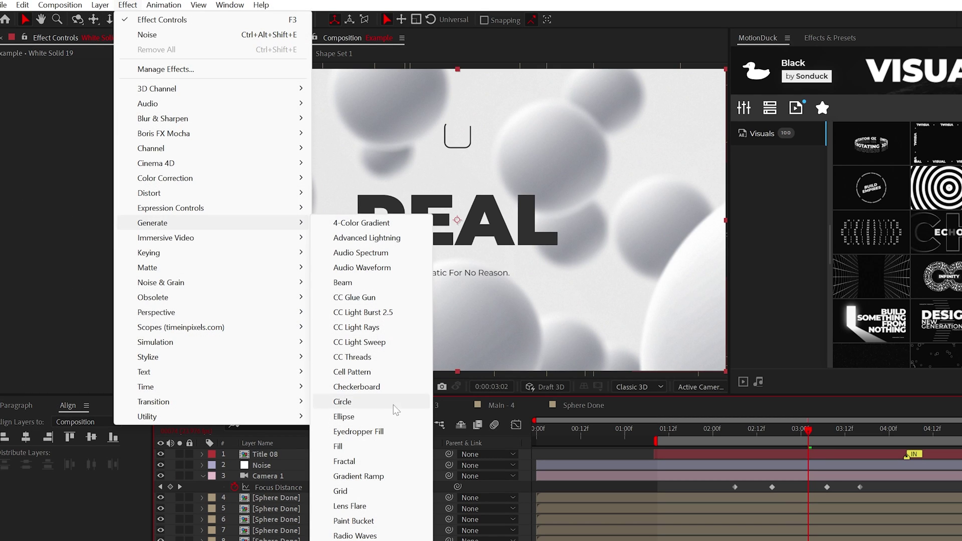
left_click(358, 476)
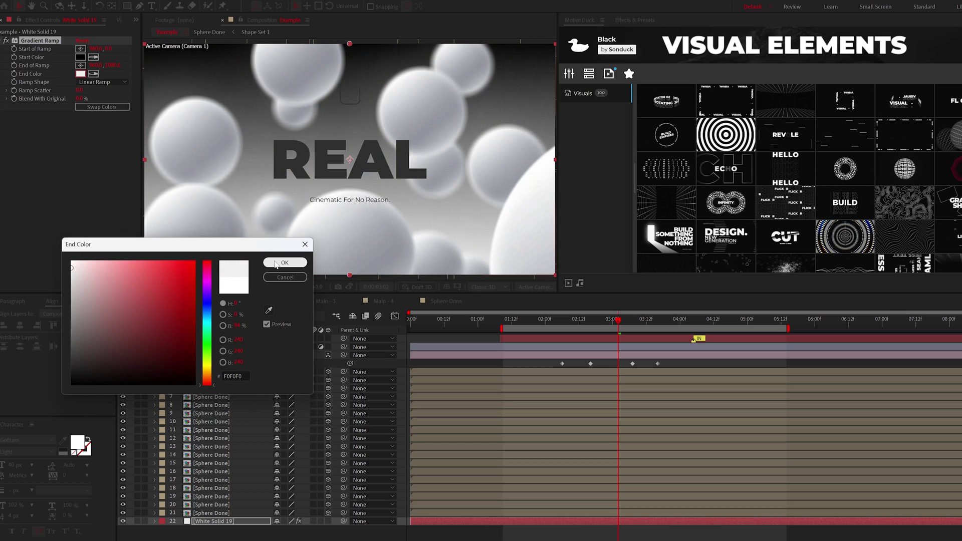
left_click(284, 262)
left_click(80, 56)
left_click_drag(75, 270, 60, 283)
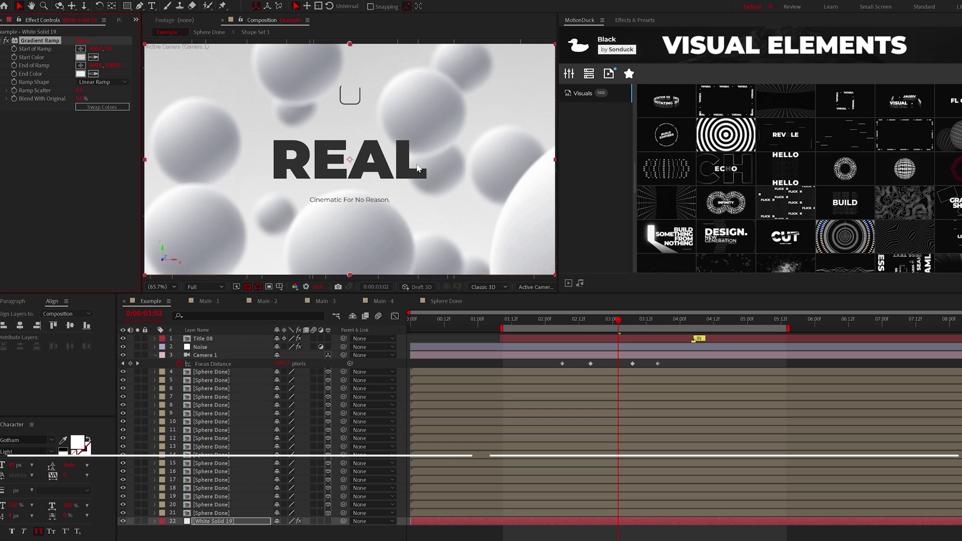
left_click(516, 323)
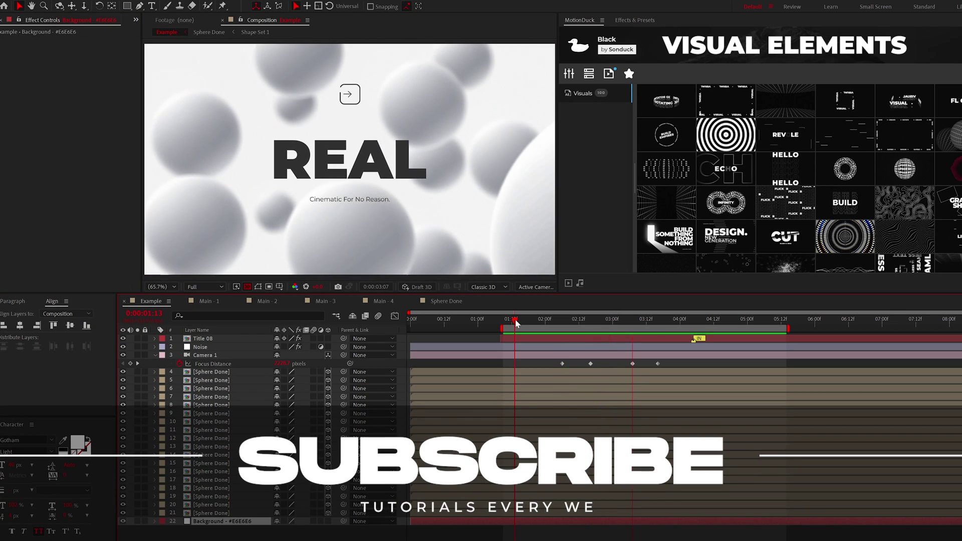